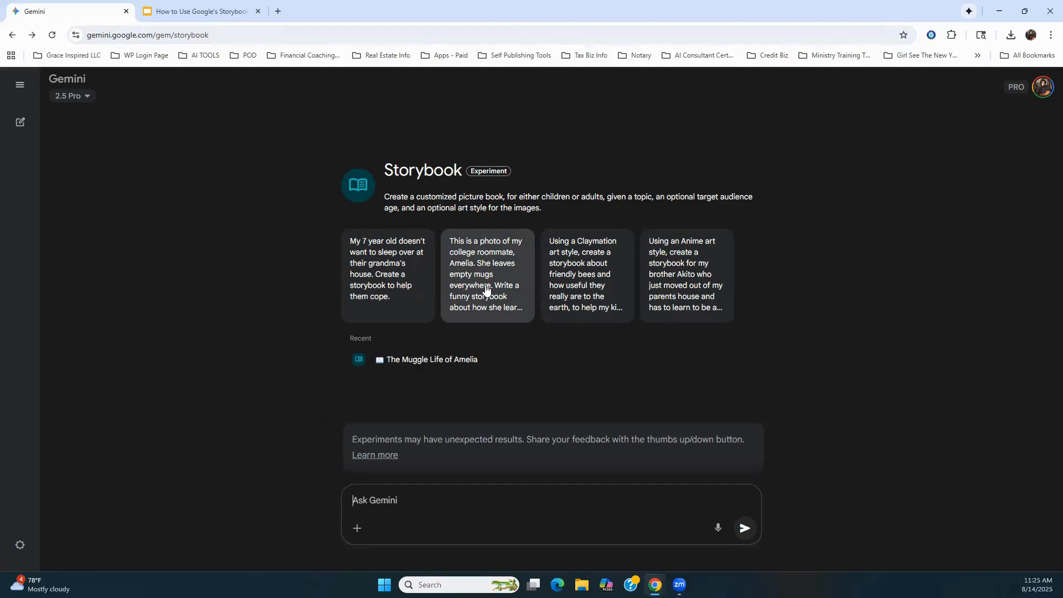
Step: Open the recent storybook "The Muggle Life of Amelia" in full screen and turn from the cover to page 1
left_click(443, 360)
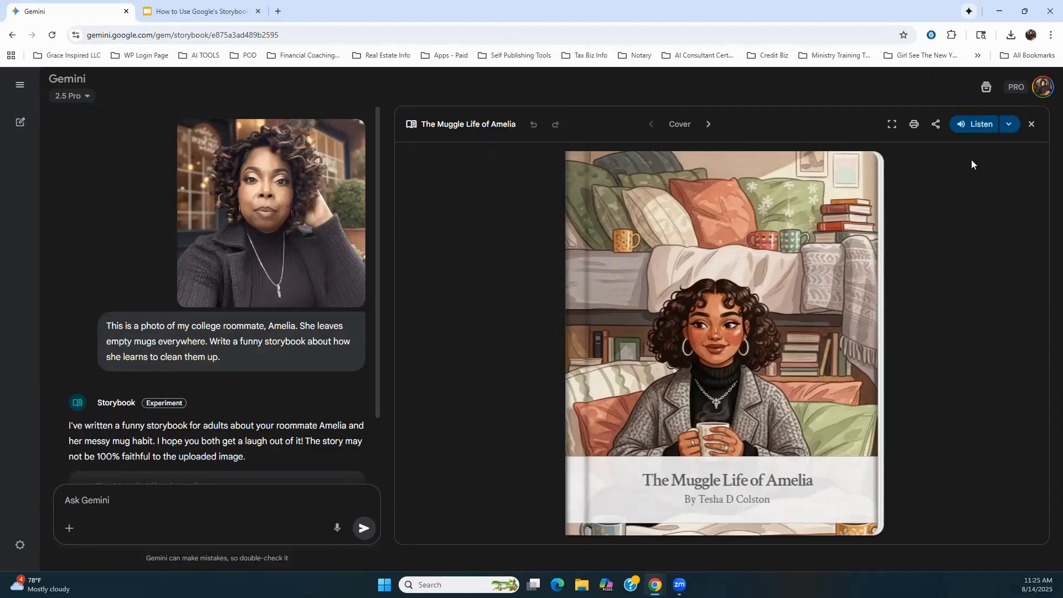
left_click(891, 124)
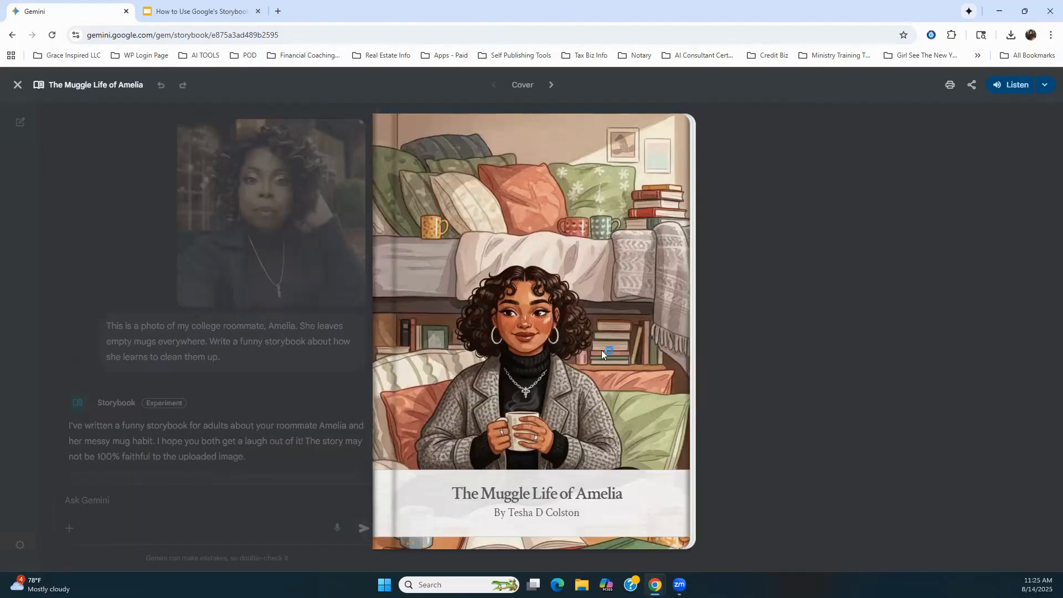
left_click(678, 528)
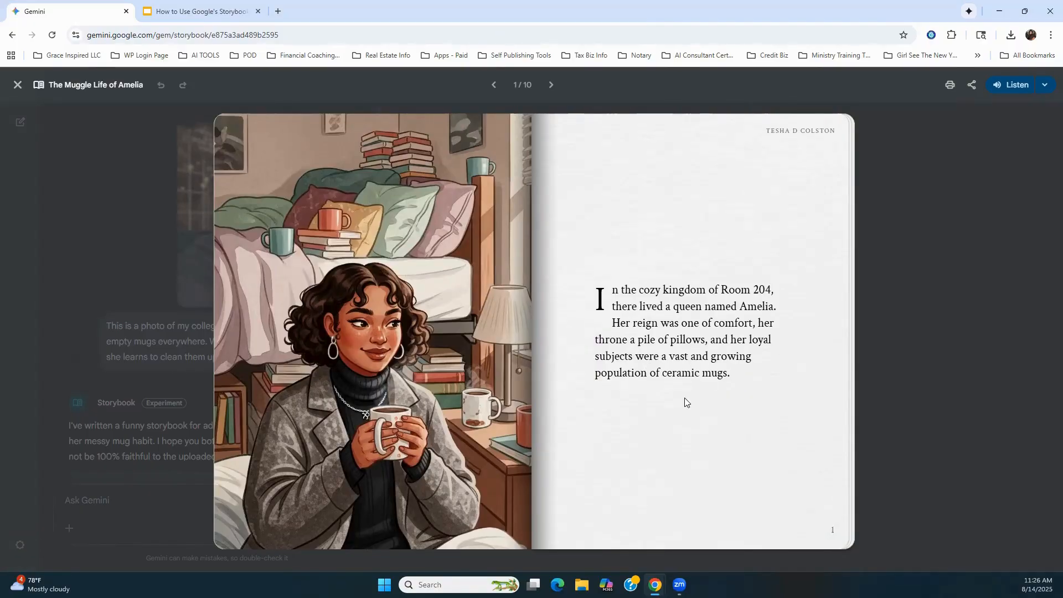
Step: Page through the storybook from page 1 to page 9, turning back once to reread page 2
mouse_move(814, 496)
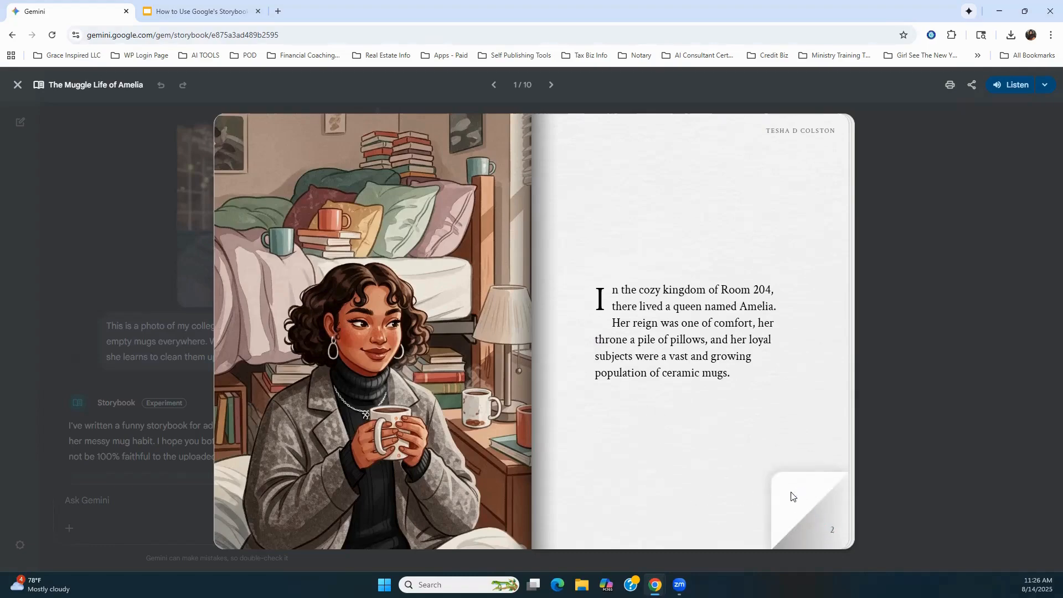
left_click(790, 492)
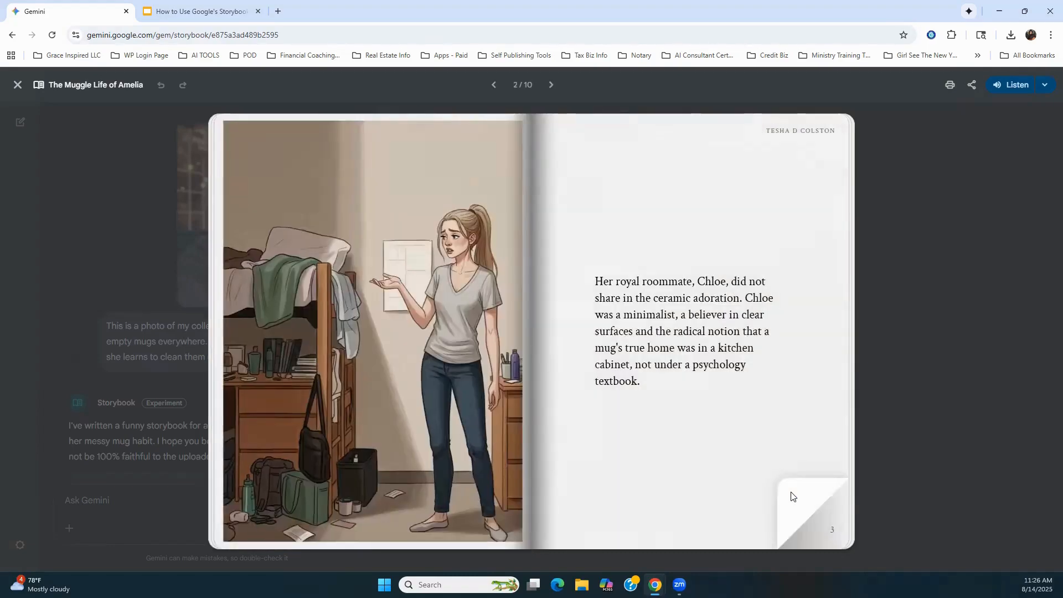
left_click(790, 495)
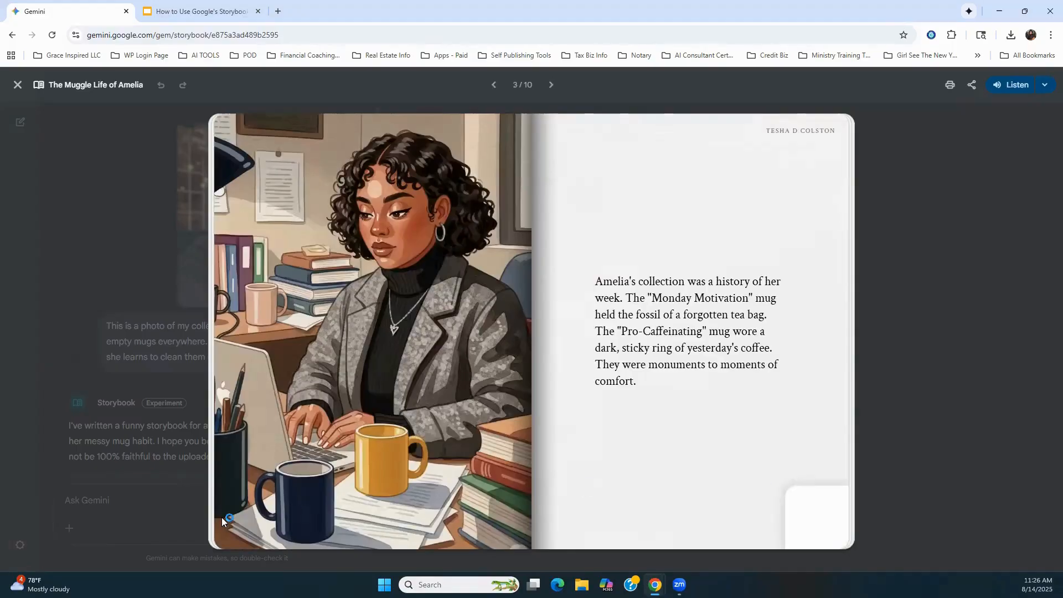
left_click(221, 517)
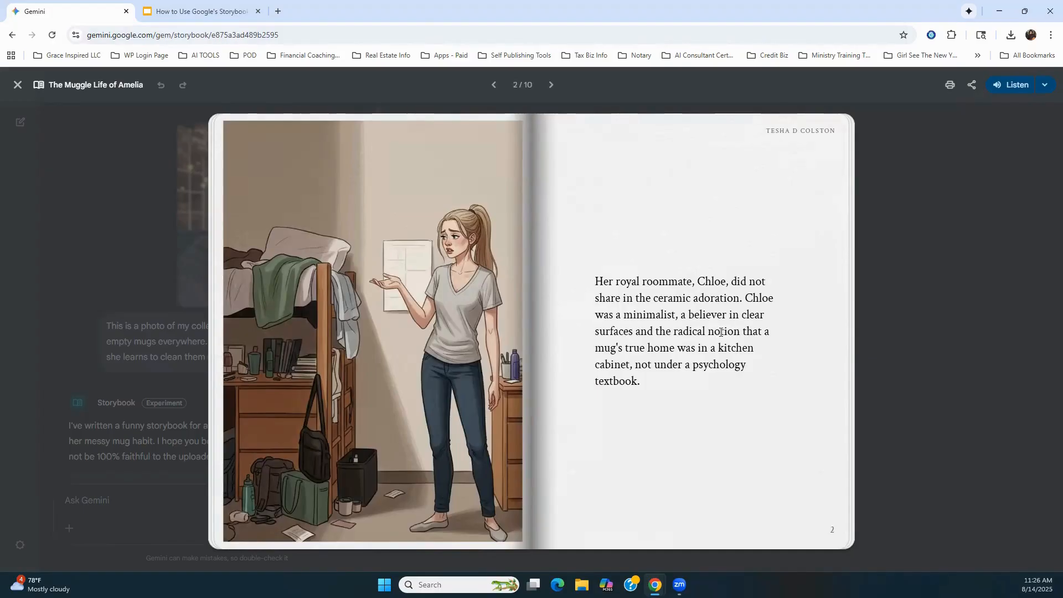
left_click(805, 502)
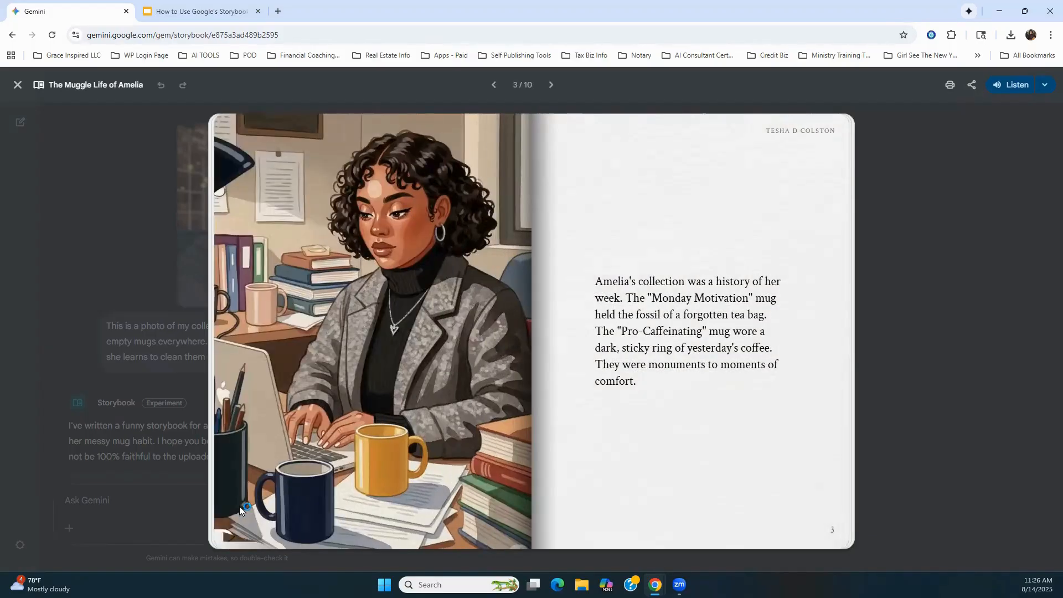
left_click(824, 522)
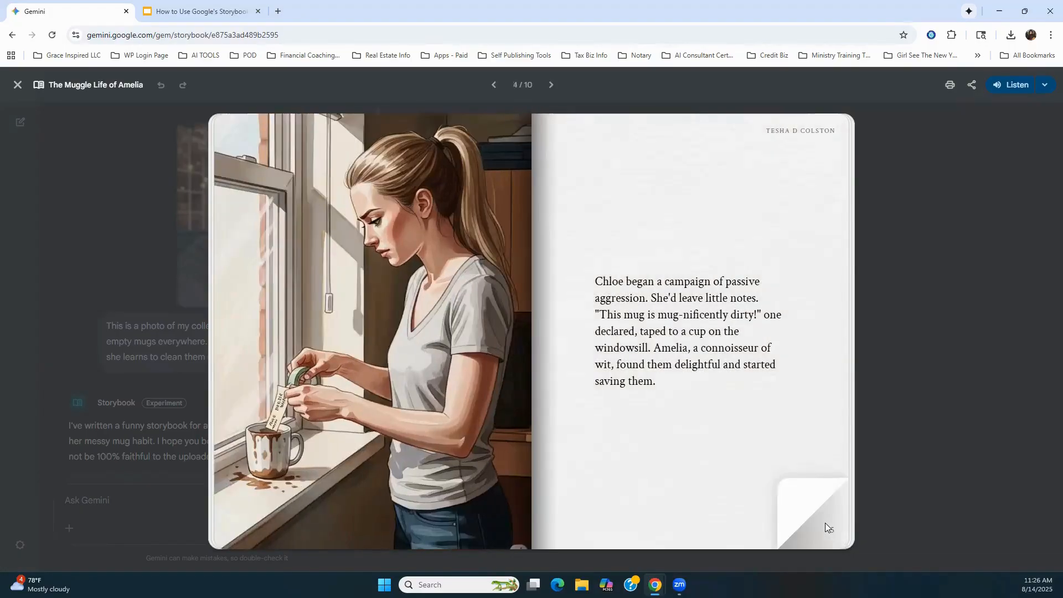
left_click(825, 523)
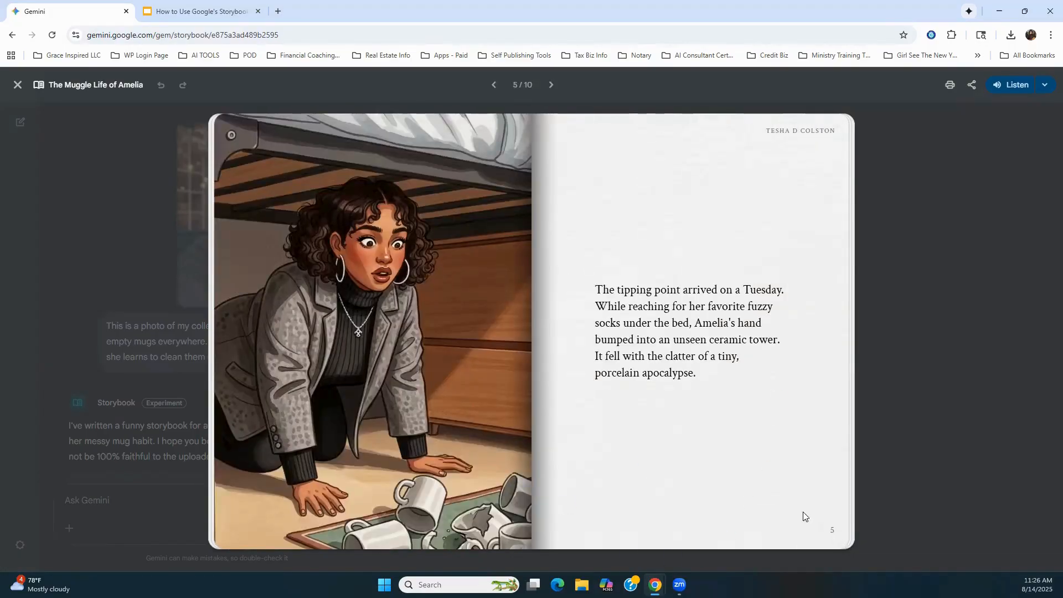
left_click(814, 517)
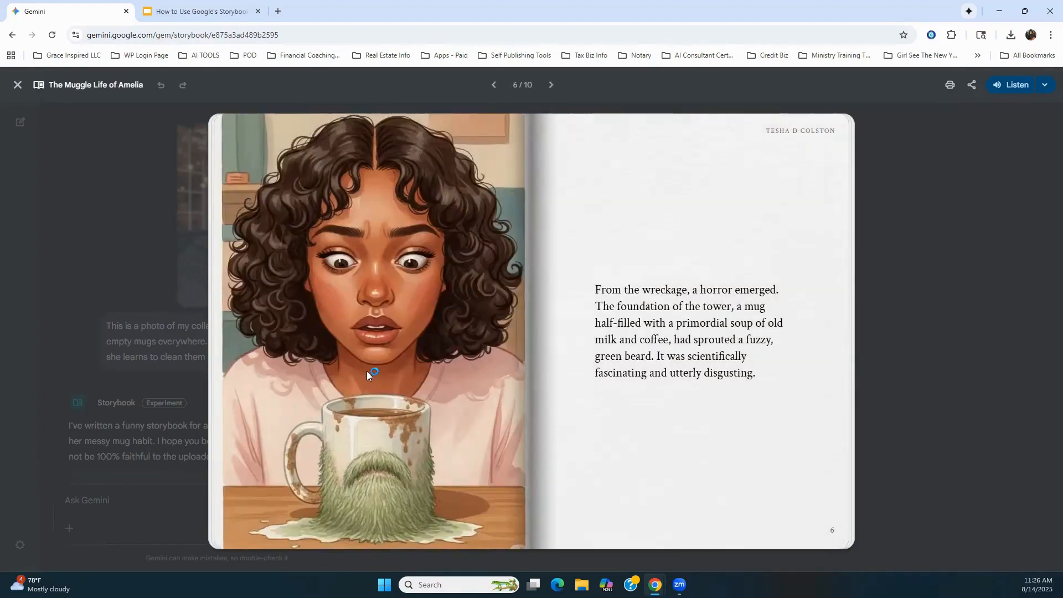
left_click(833, 519)
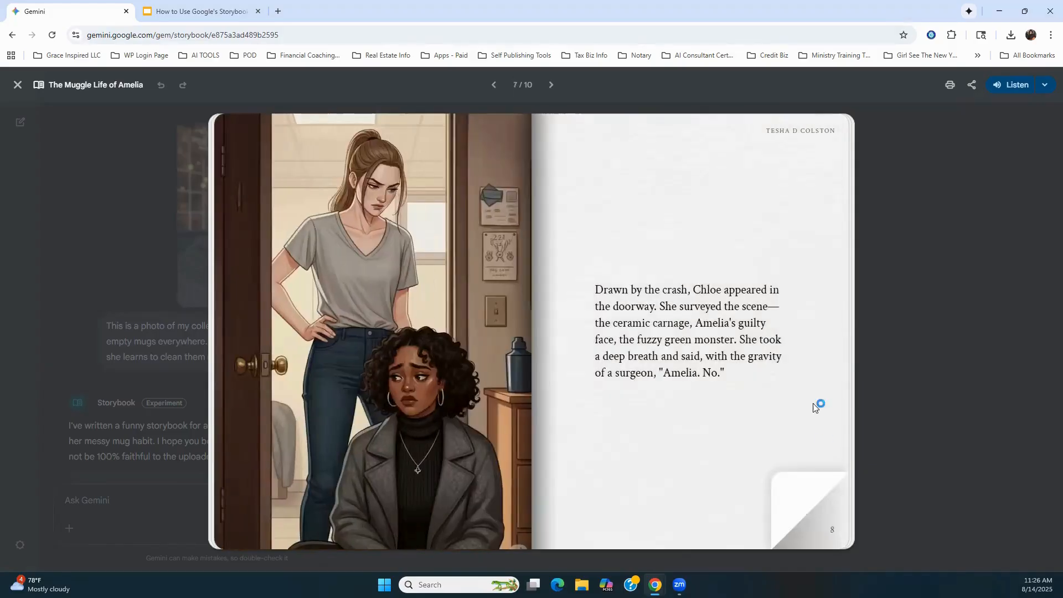
left_click(800, 506)
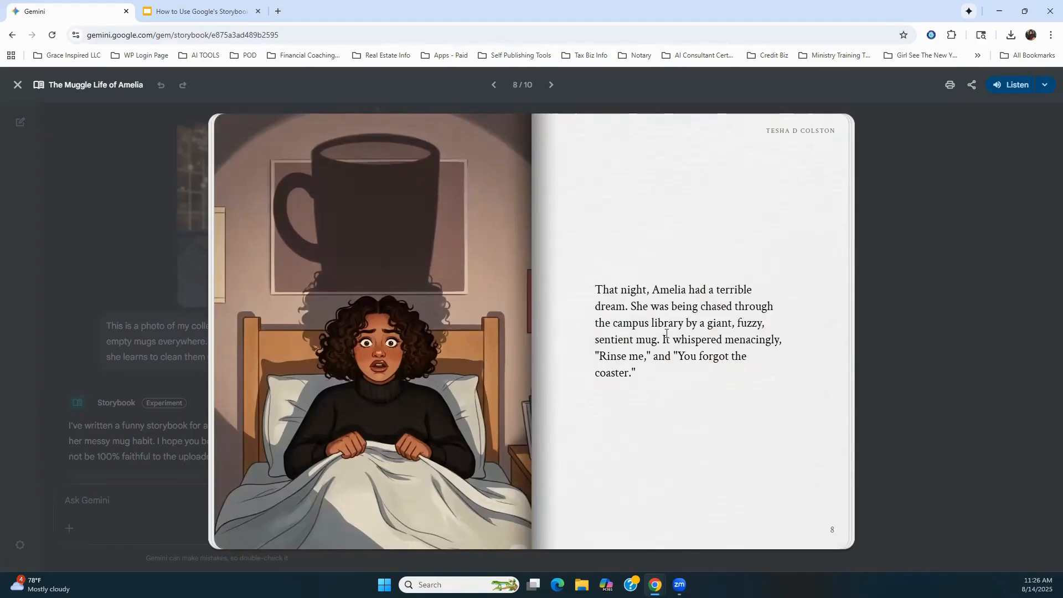
left_click(810, 516)
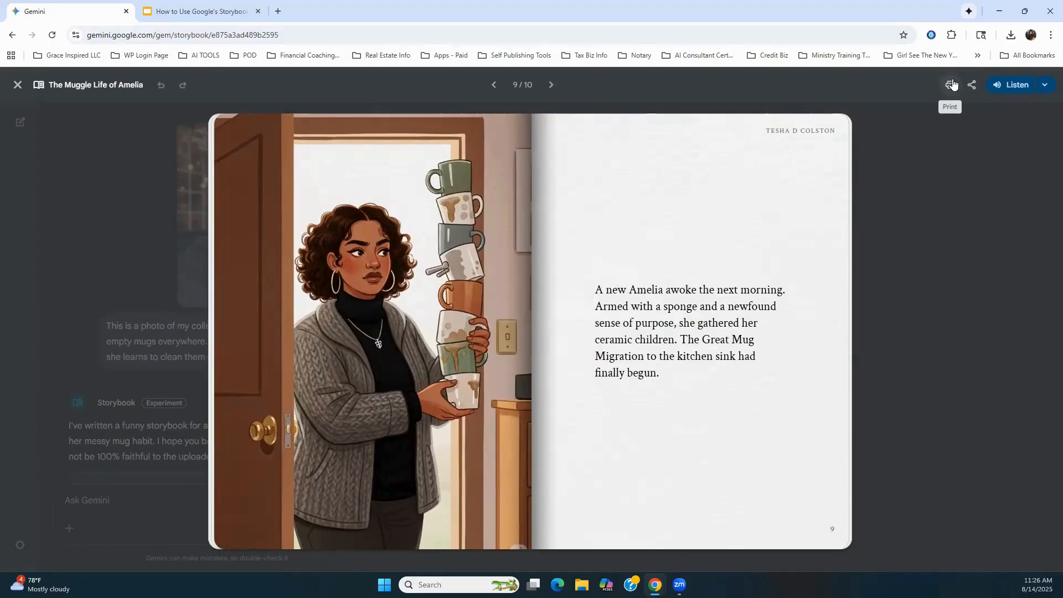
Step: Listen to the narration from page 9 to the last page, then pause it and restart the book at its cover
left_click(1003, 89)
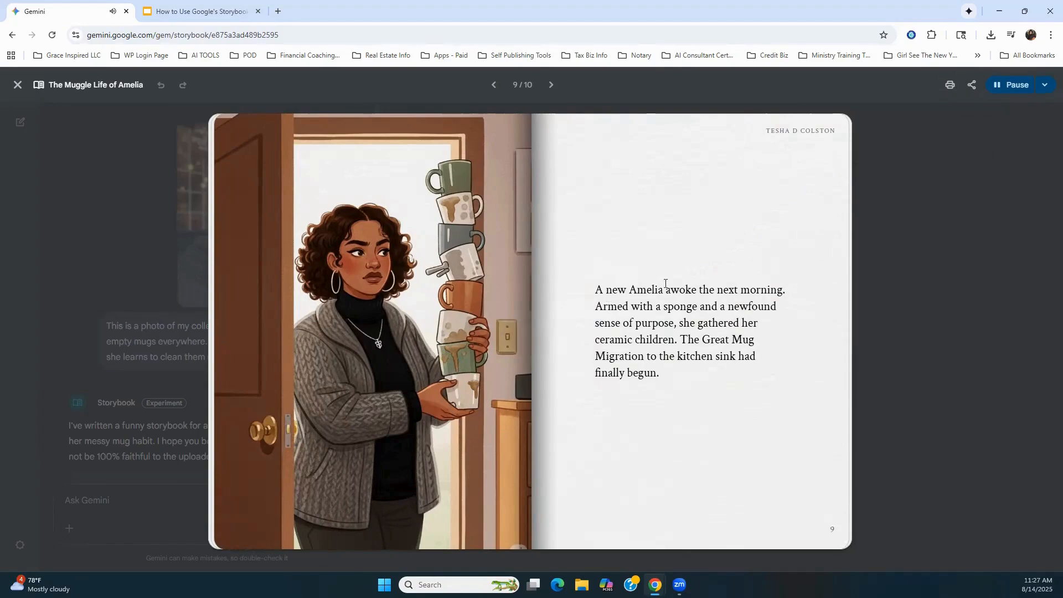
mouse_move(828, 530)
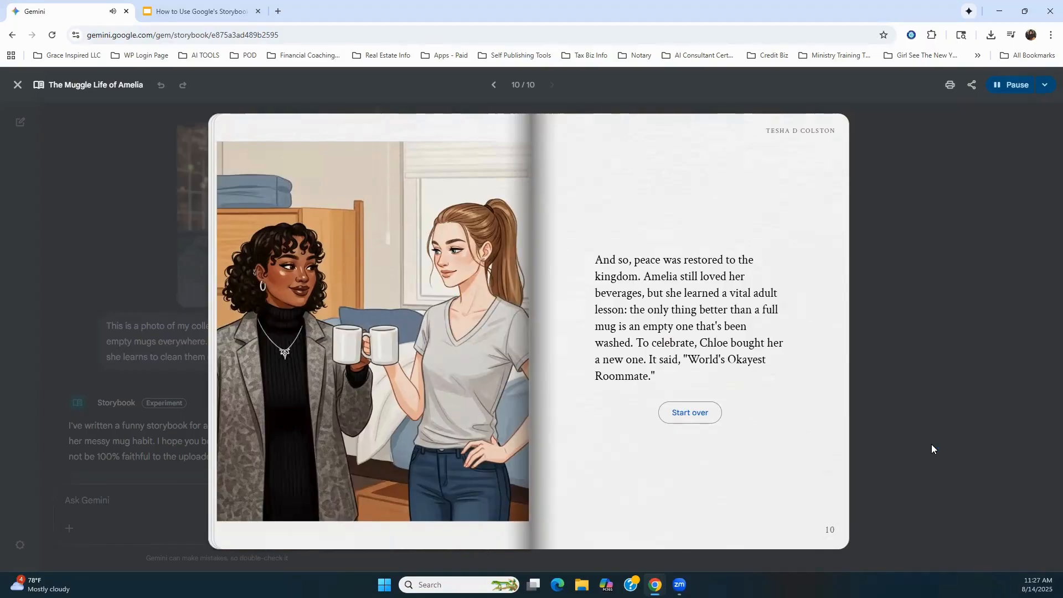
left_click(1012, 86)
left_click(691, 414)
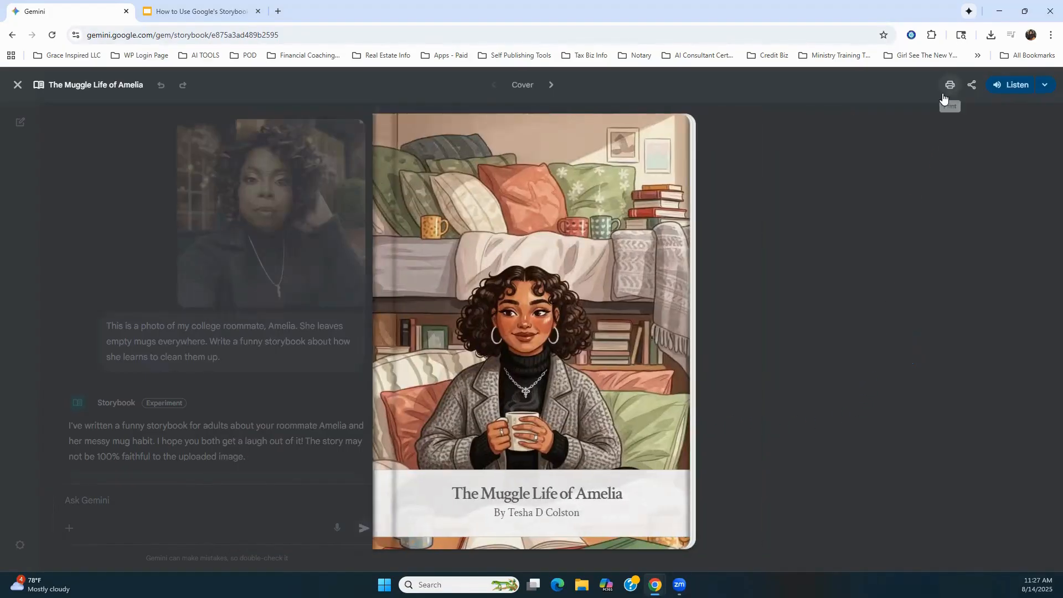
Step: Open the storybook's print preview, check the available destinations and keep Save as PDF selected
left_click(950, 86)
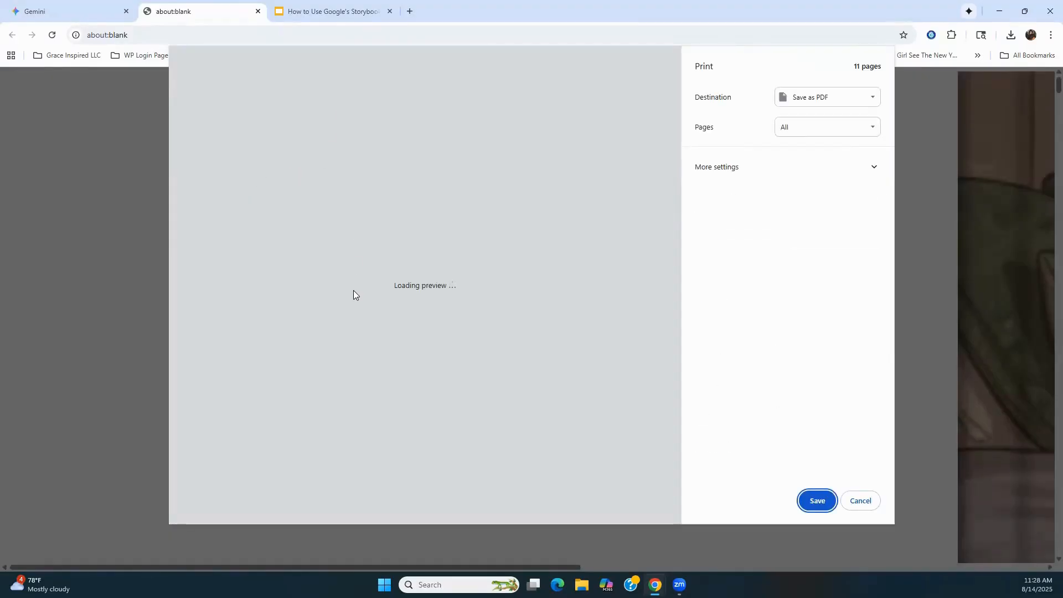
left_click(820, 103)
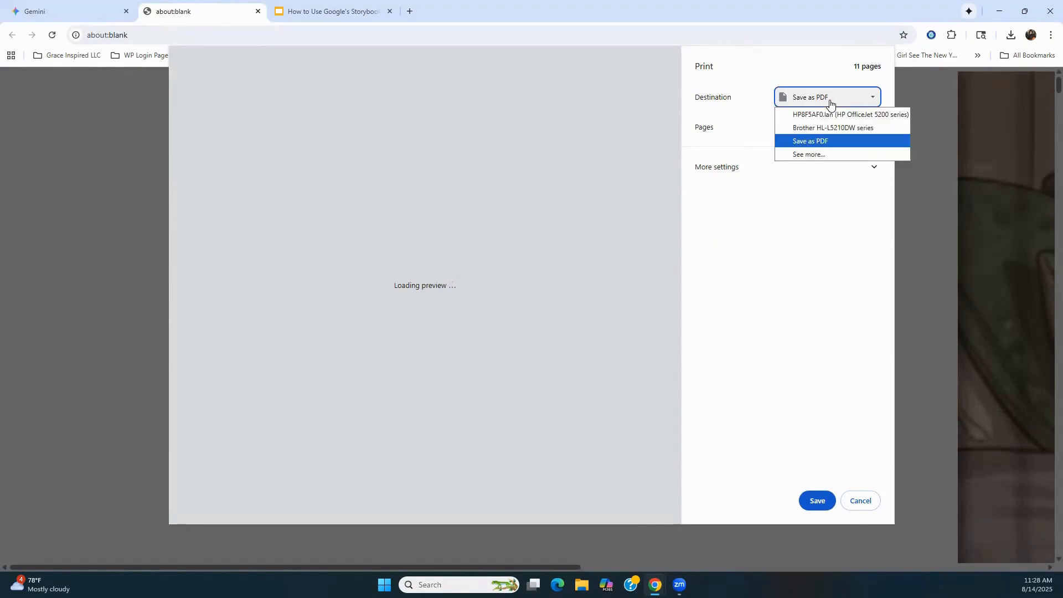
left_click(748, 112)
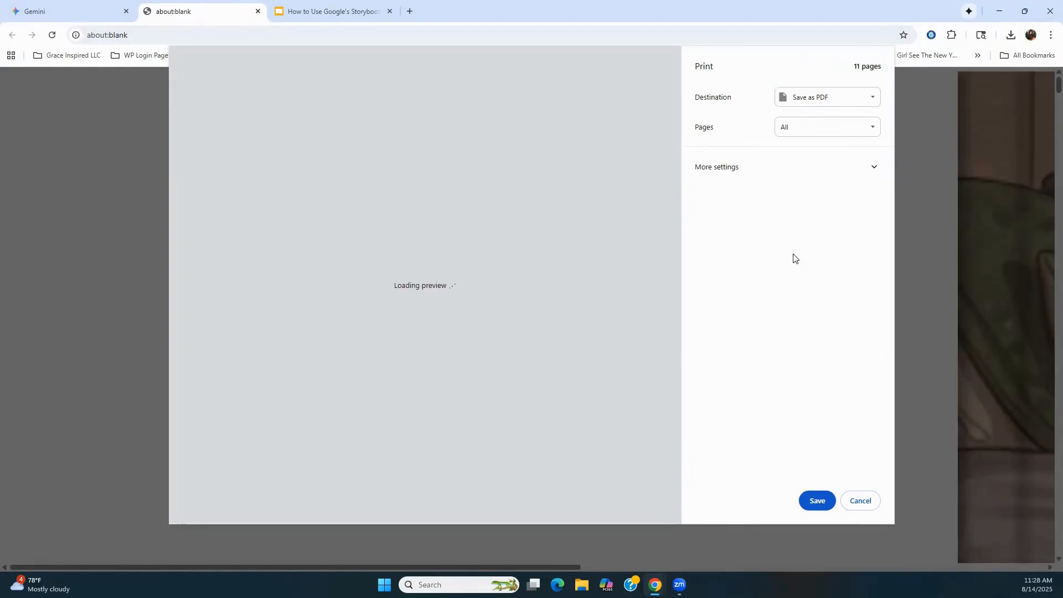
left_click(812, 98)
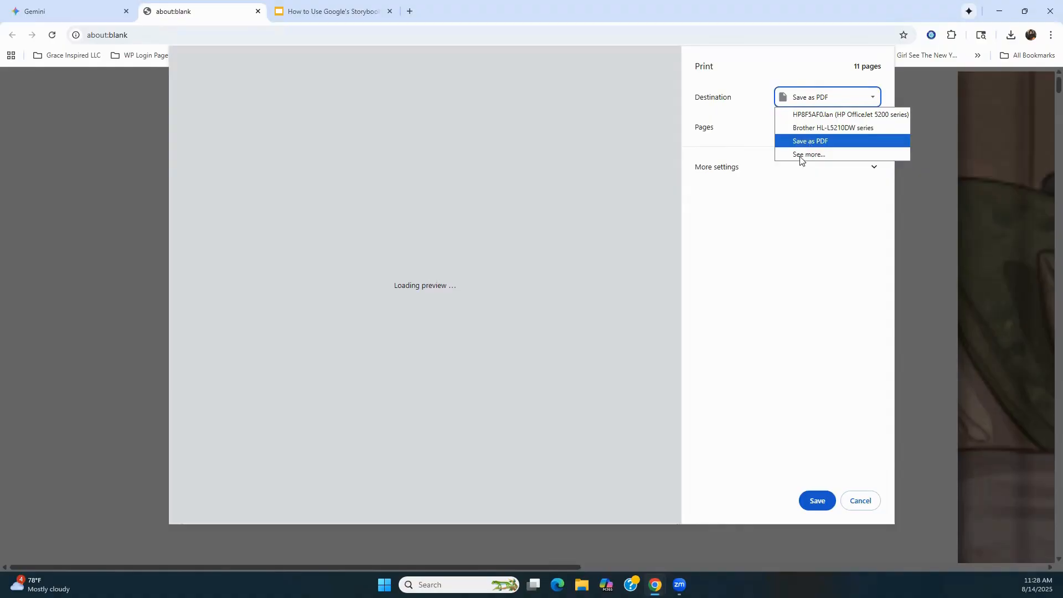
left_click(809, 144)
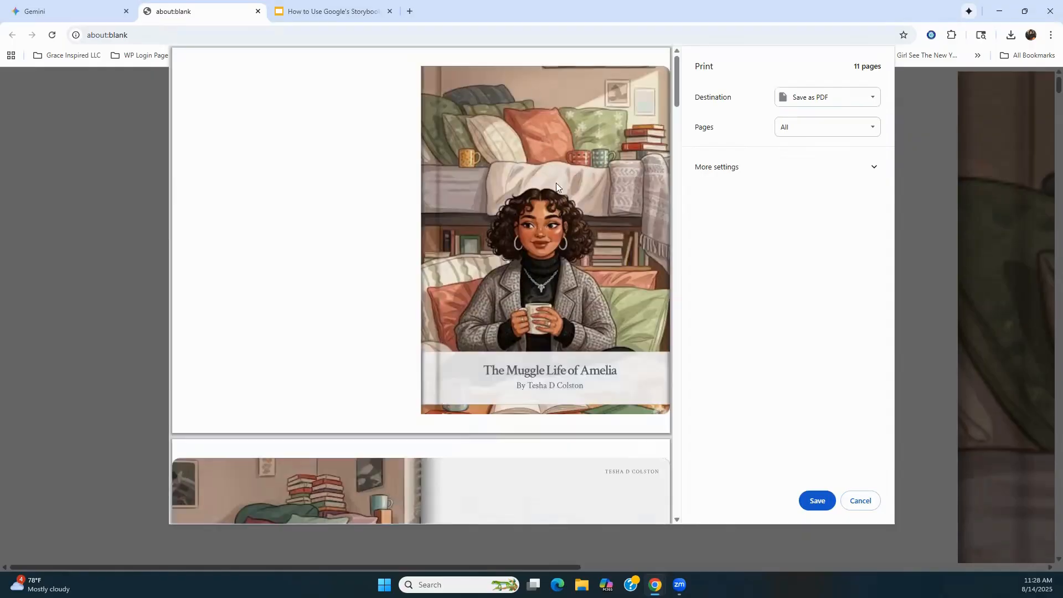
Step: Examine the storybook's page spreads in the print preview and cancel printing
scroll(531, 227, "down", 10)
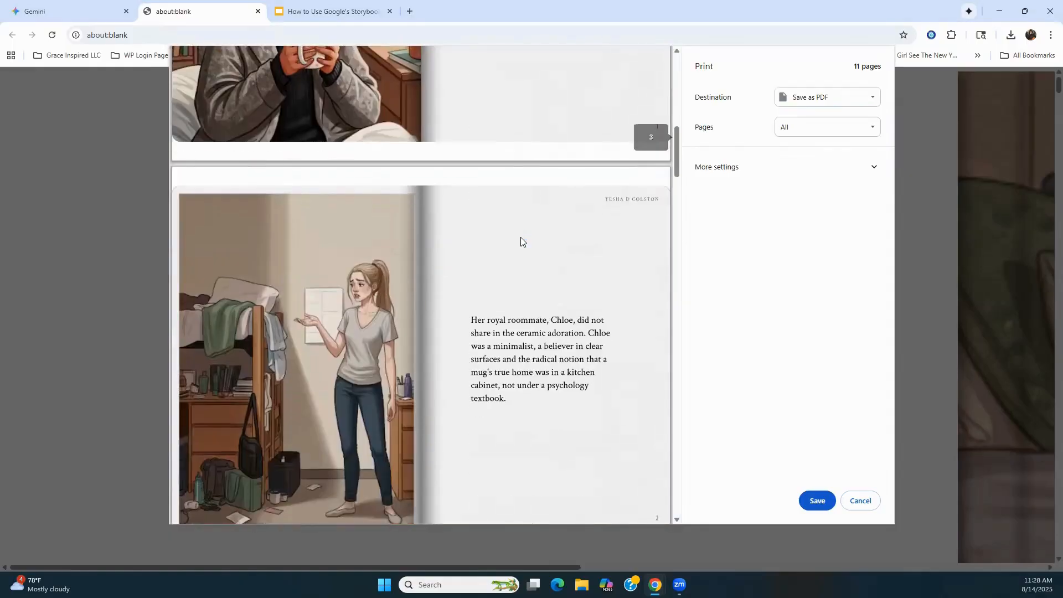
scroll(520, 242, "down", 15)
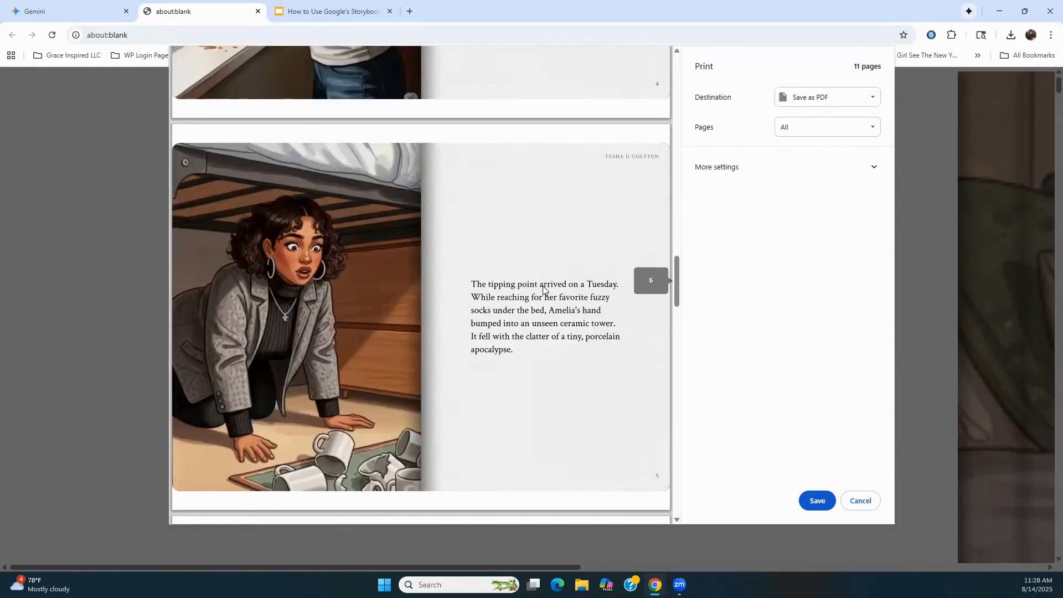
scroll(548, 296, "down", 8)
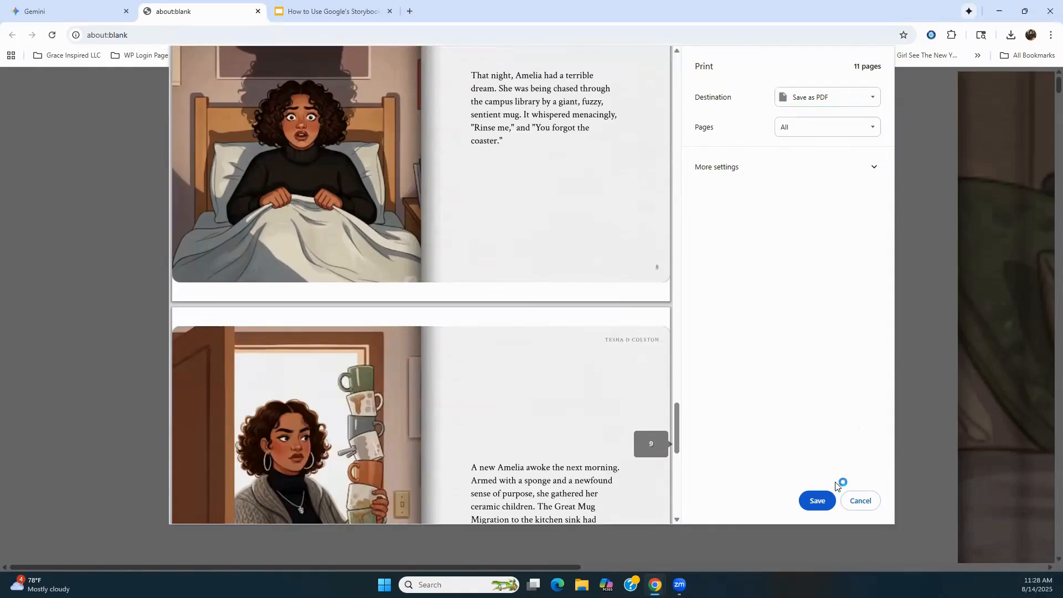
left_click(857, 501)
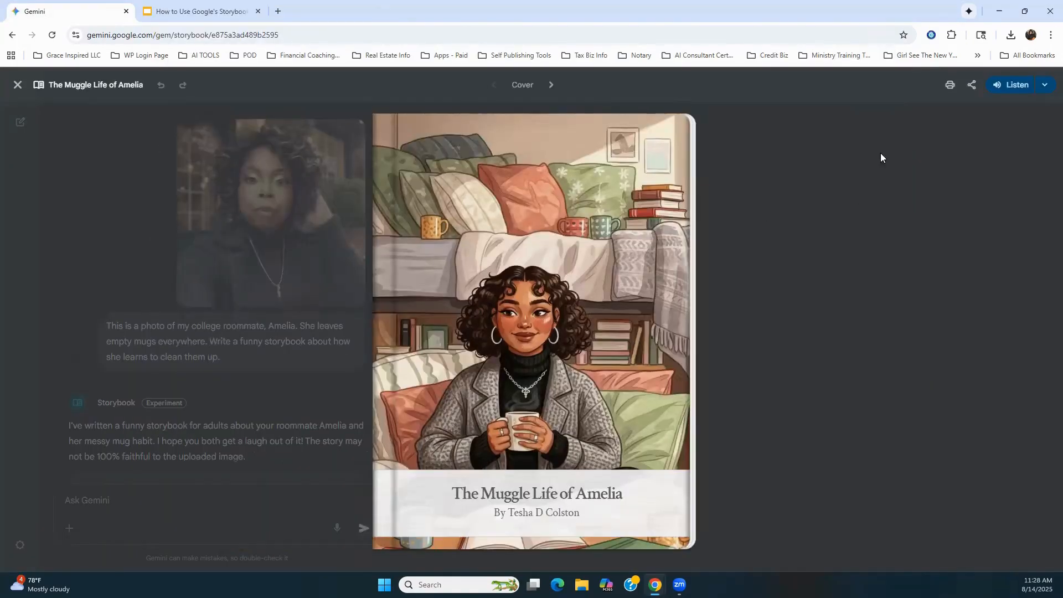
Step: Exit the full-screen view, review the photo and prompt behind the story in the chat, and close the storybook
left_click(18, 85)
scroll(236, 281, "down", 2)
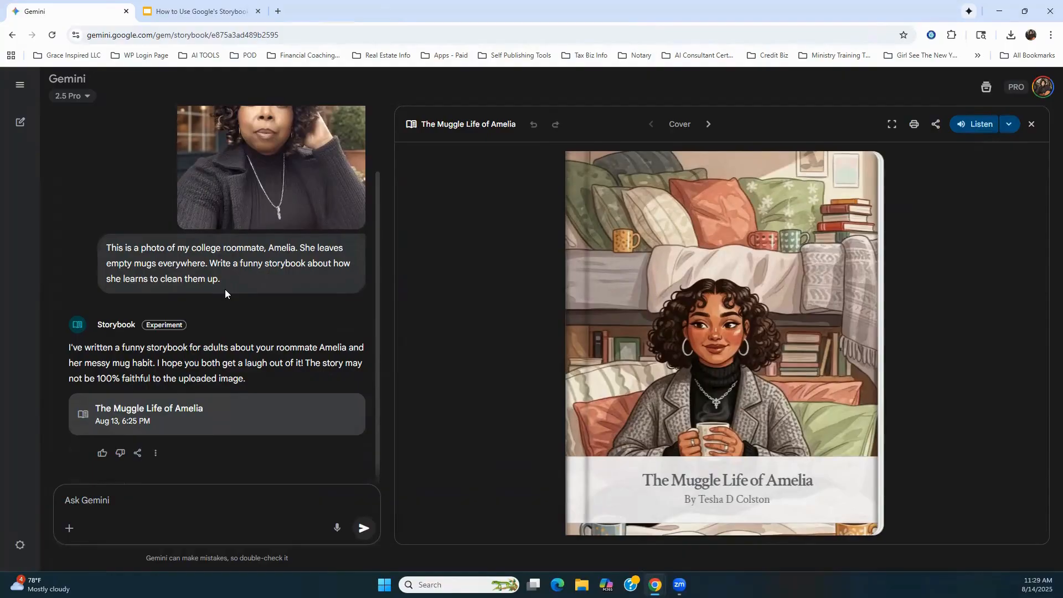
scroll(225, 289, "up", 1)
scroll(126, 272, "down", 1)
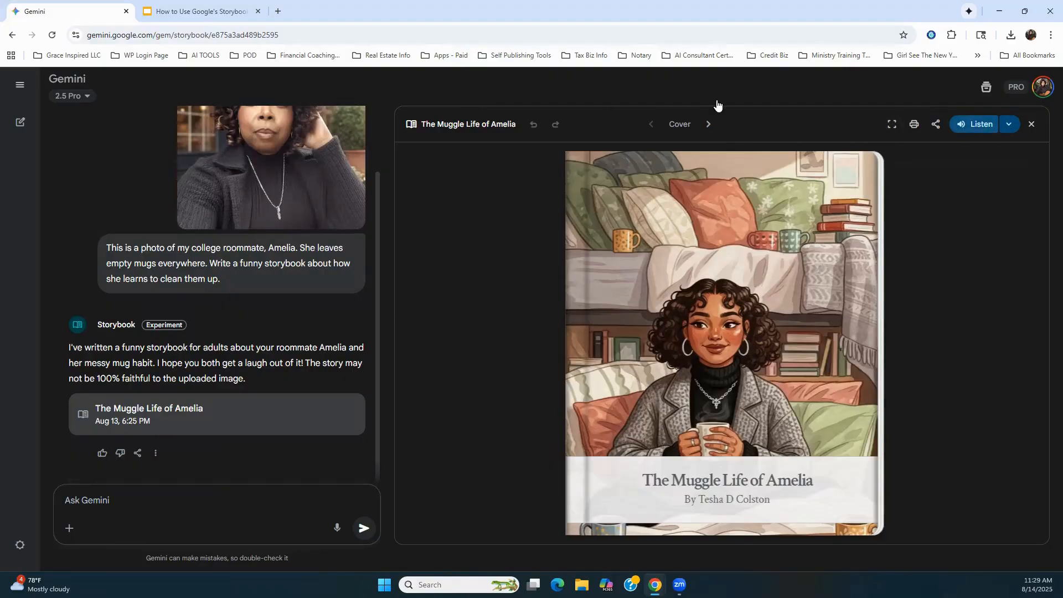
left_click(1032, 126)
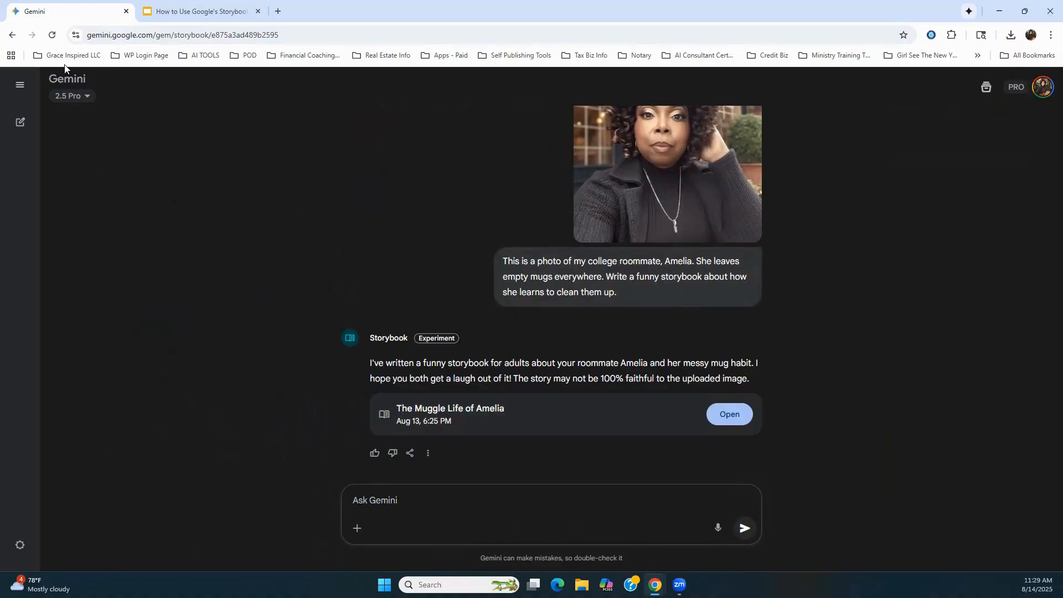
Step: Start a new chat outside the Storybook conversation
left_click(53, 82)
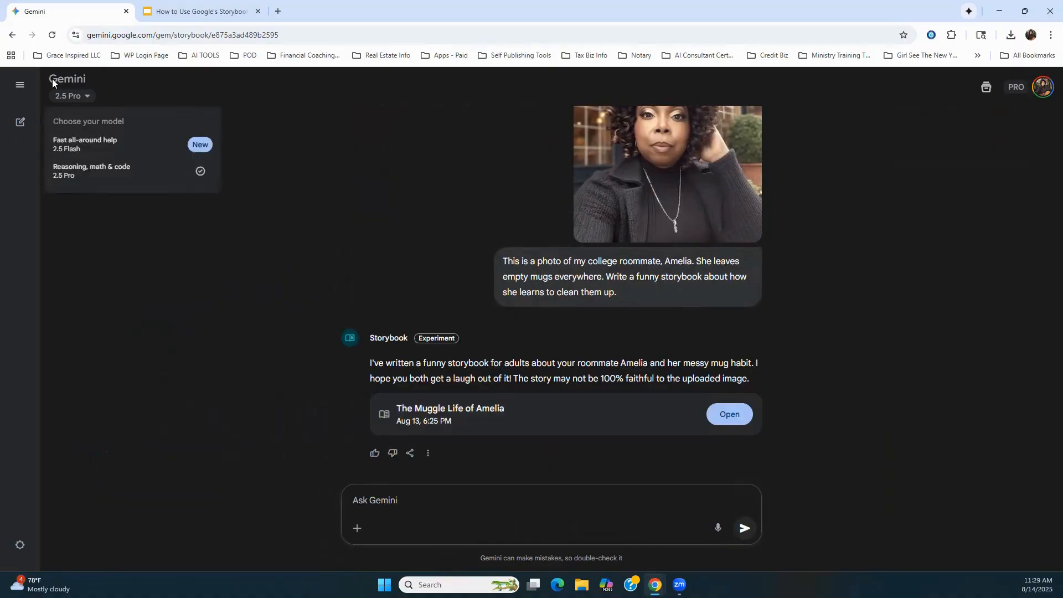
left_click(20, 87)
left_click(20, 87)
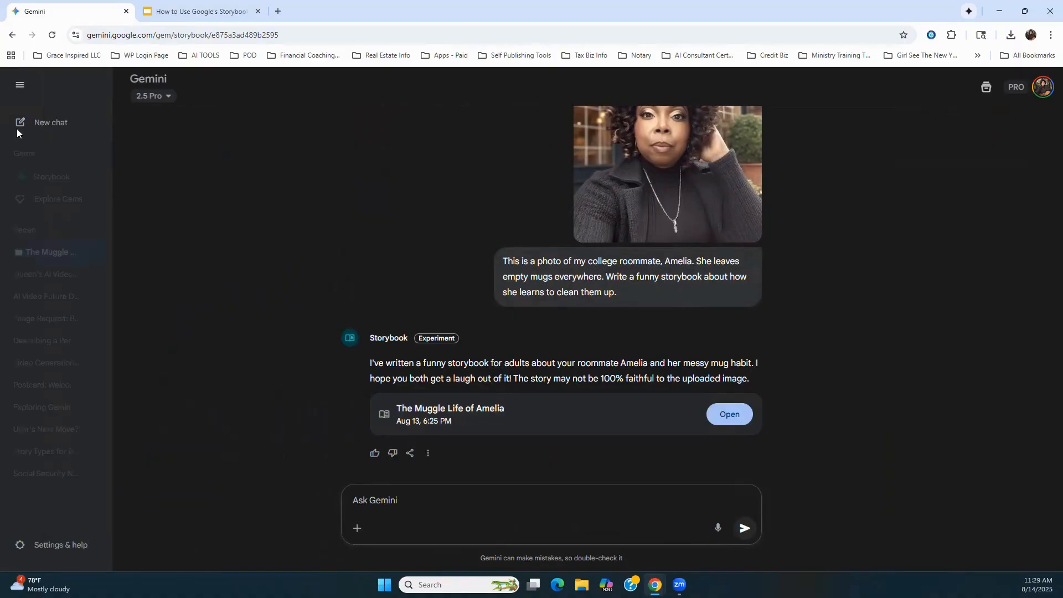
left_click(41, 122)
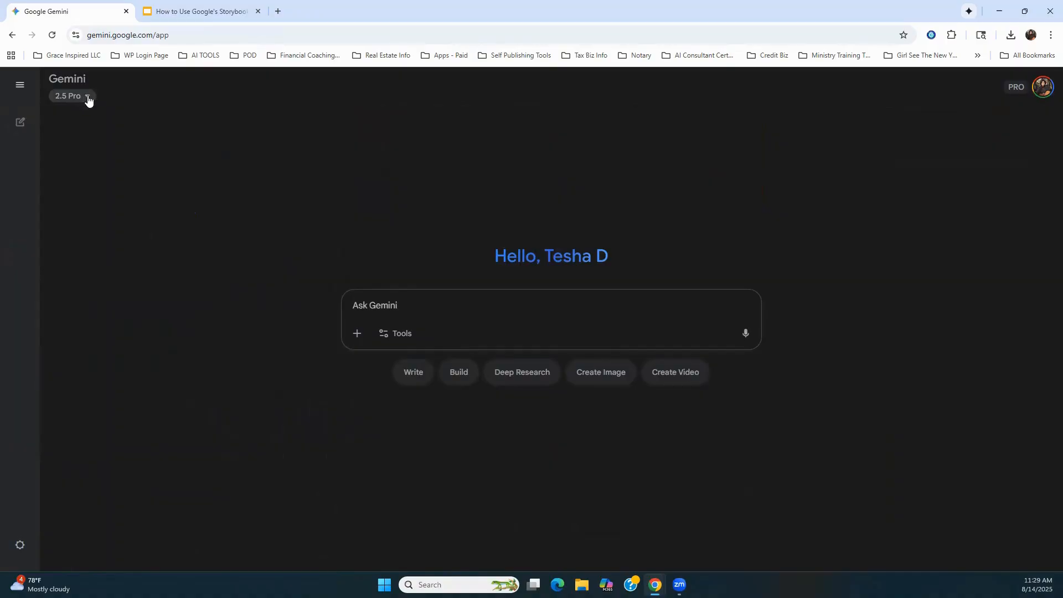
Step: Check the model choices and the list of tools available in the new chat
left_click(86, 98)
left_click(185, 96)
left_click(388, 334)
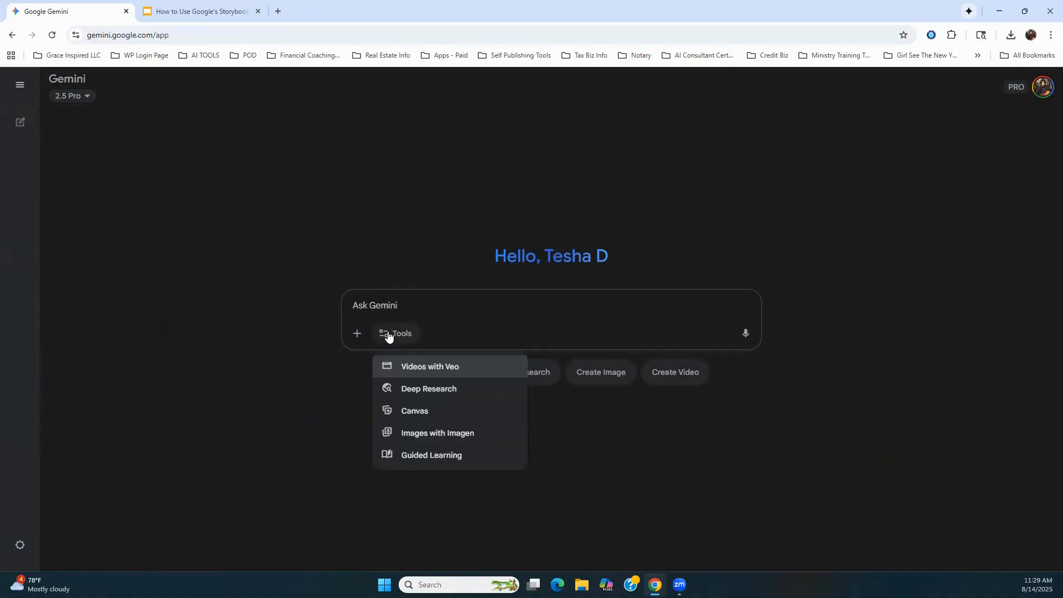
left_click(401, 202)
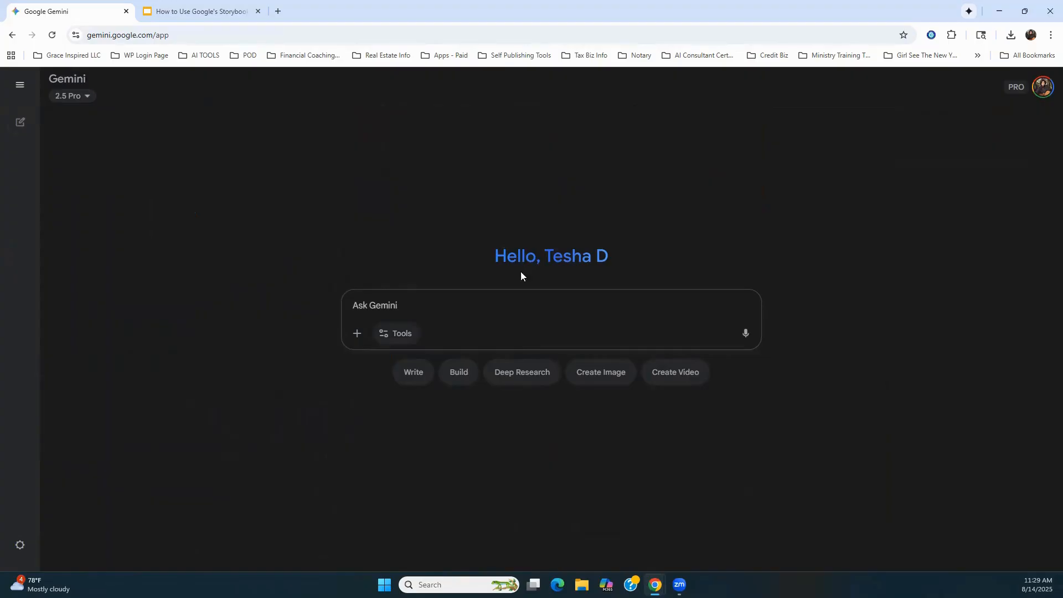
Step: Change the Gemini web address from the app page to gemini.google.com/gem/storybook and open Storybook
left_click(221, 39)
left_click(232, 40)
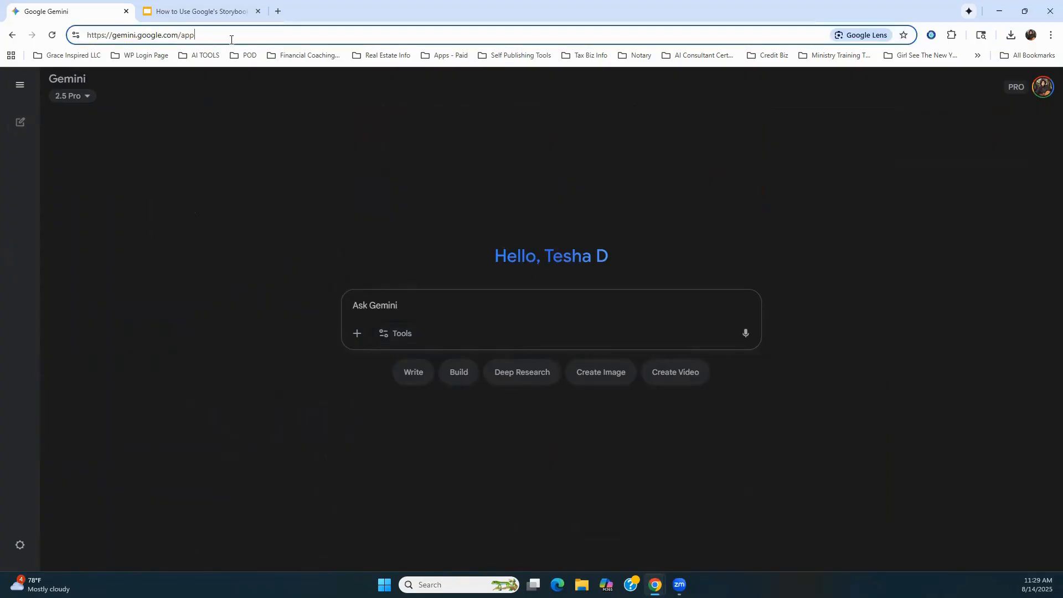
double_click(185, 35)
type("gem")
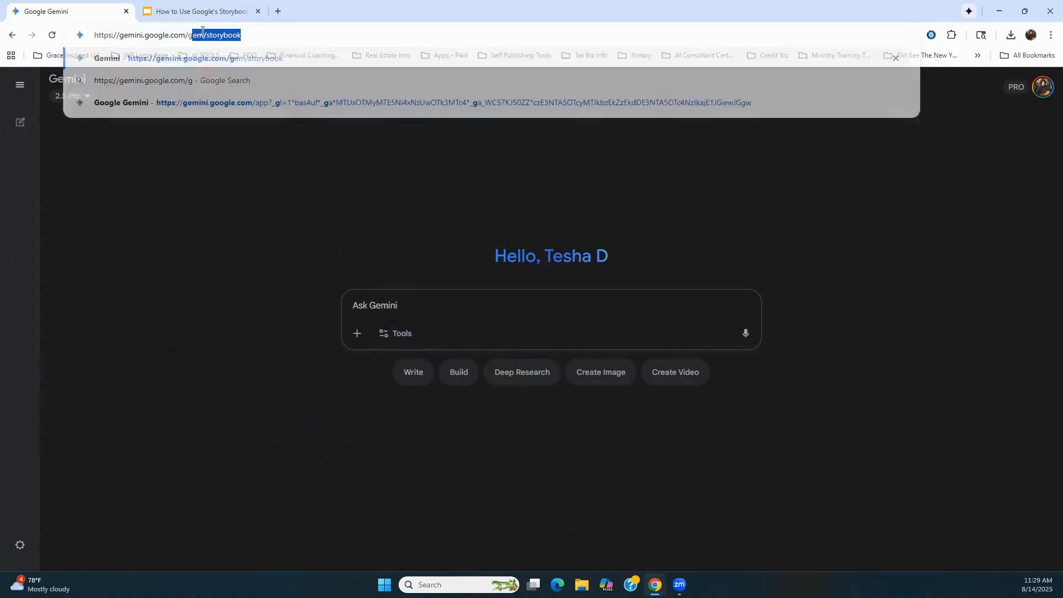
left_click(195, 67)
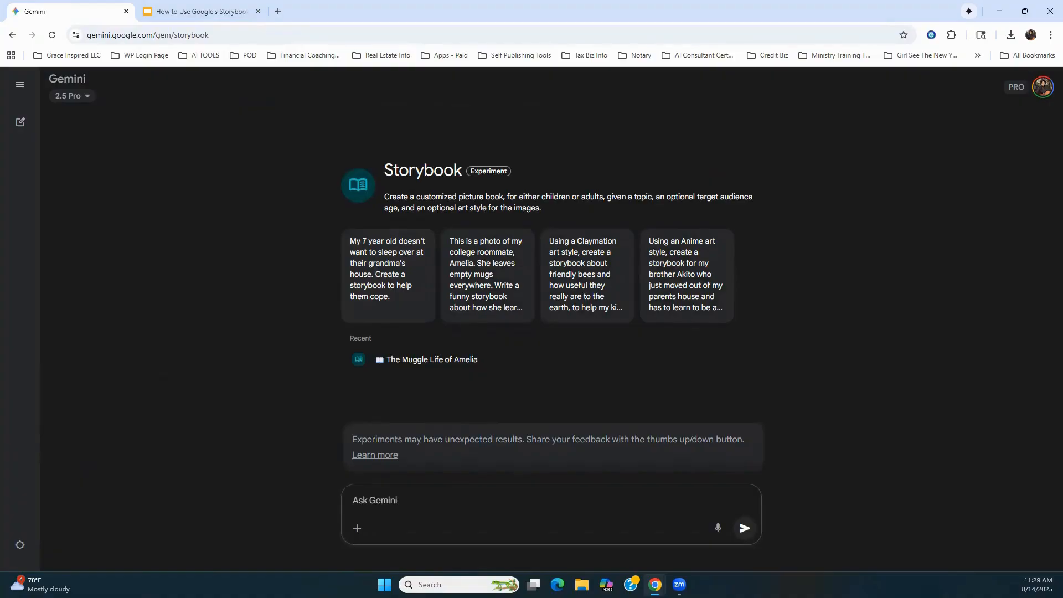
Step: Move the "How to Use Google's Storybook" presentation tab out of the Gemini browser window
left_click(186, 13)
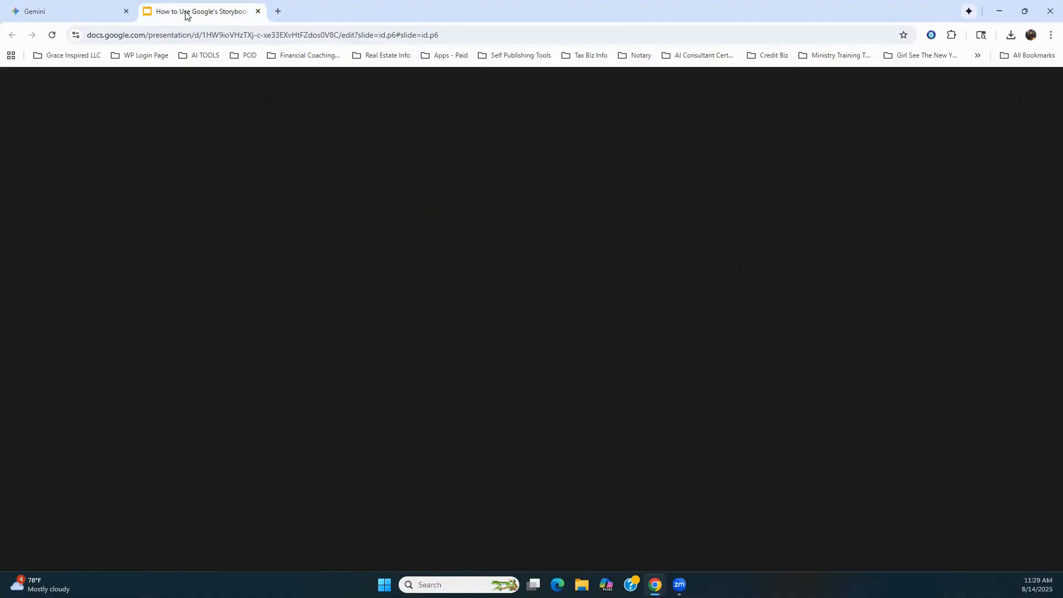
left_click_drag(186, 14, 332, 597)
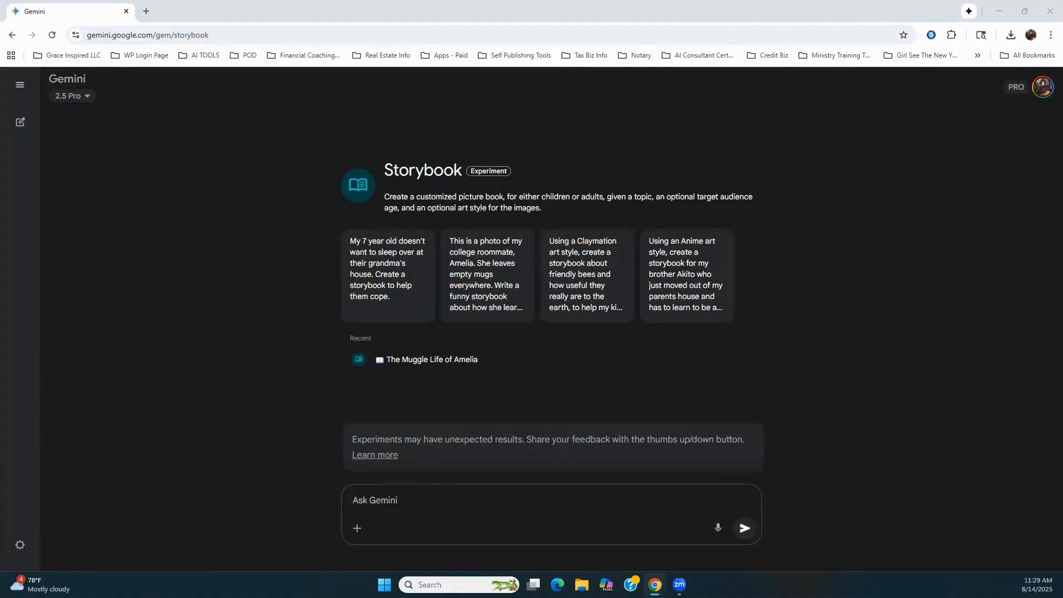
Step: Start voice input for the Storybook prompt and allow microphone access while visiting the site
left_click(387, 501)
left_click(720, 529)
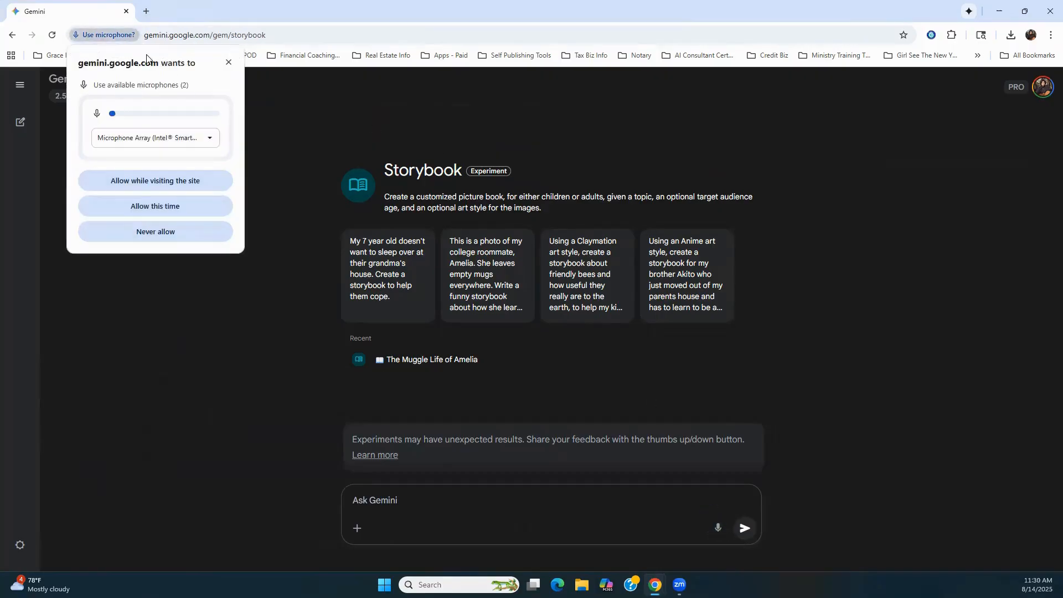
left_click(130, 183)
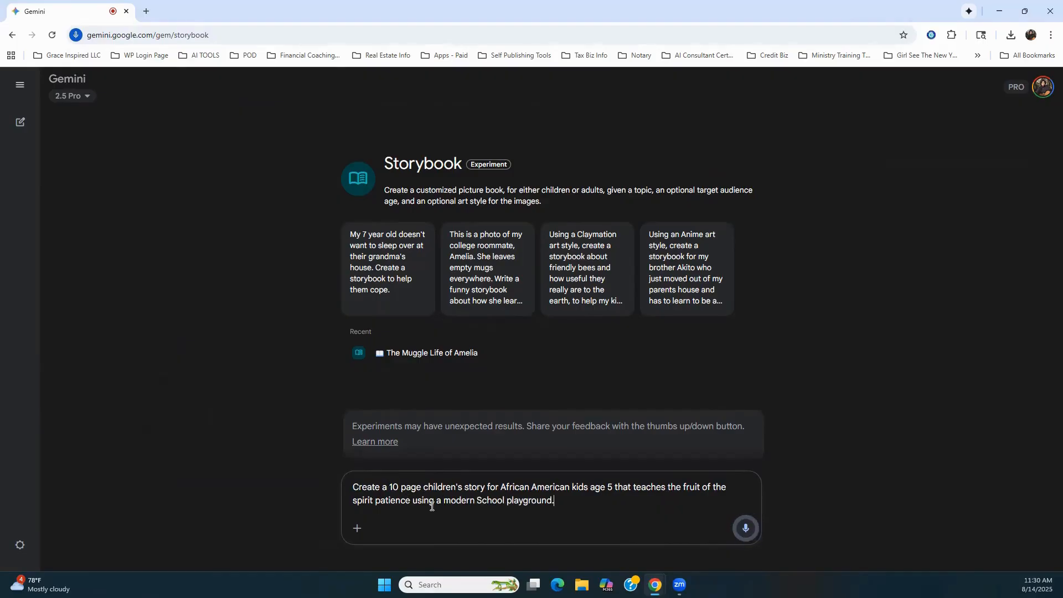
Step: Dictate and submit a prompt for a 10-page children's story teaching African American kids age 5 the fruit of the spirit patience in a modern school playground setting
left_click(748, 528)
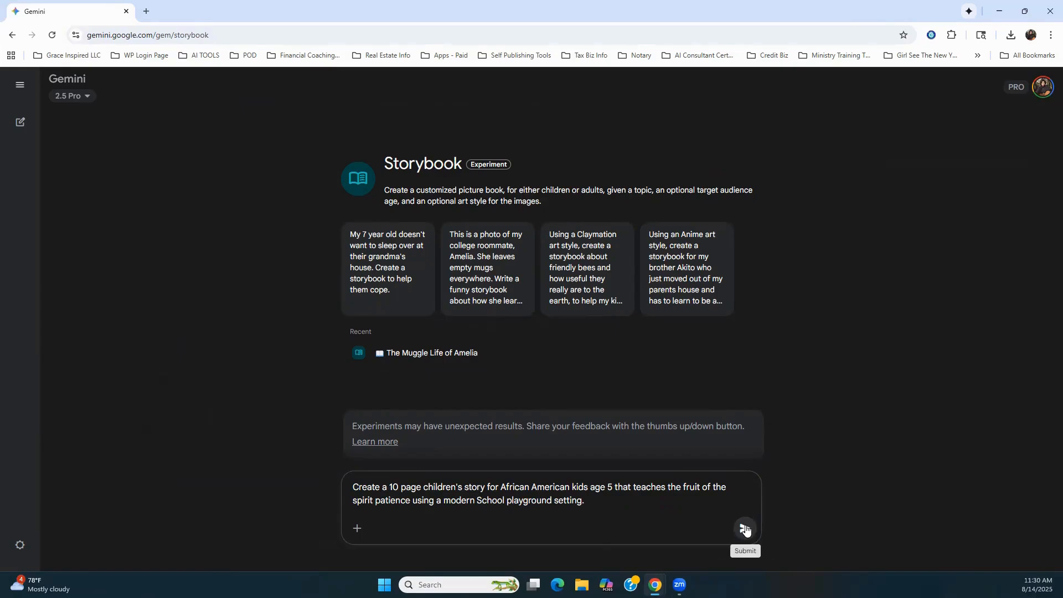
left_click(746, 529)
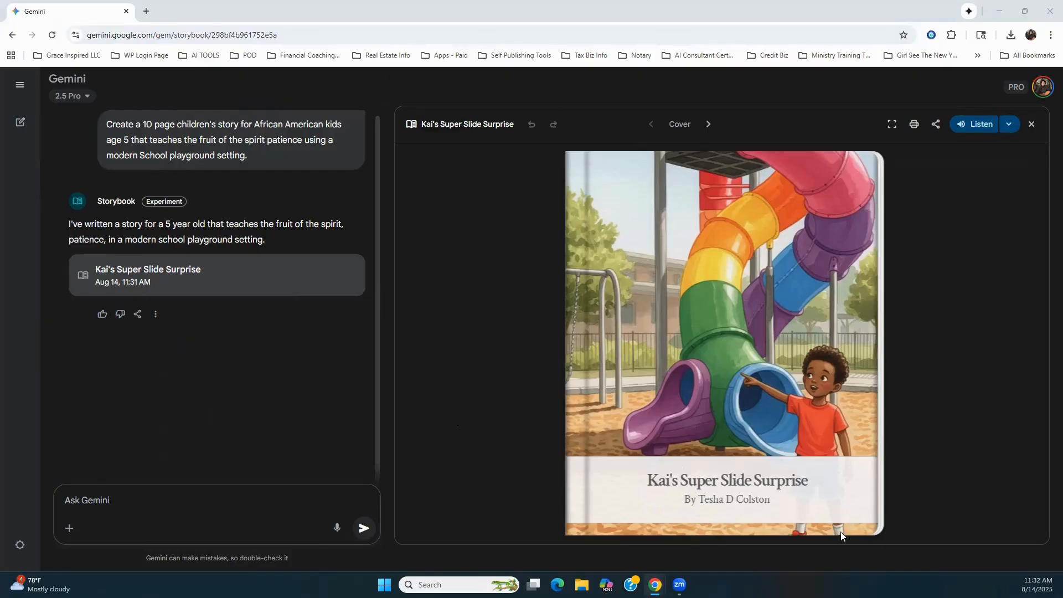
Step: Page through "Kai's Super Slide Surprise" from the cover to page 8, checking the text and illustrations
left_click(859, 519)
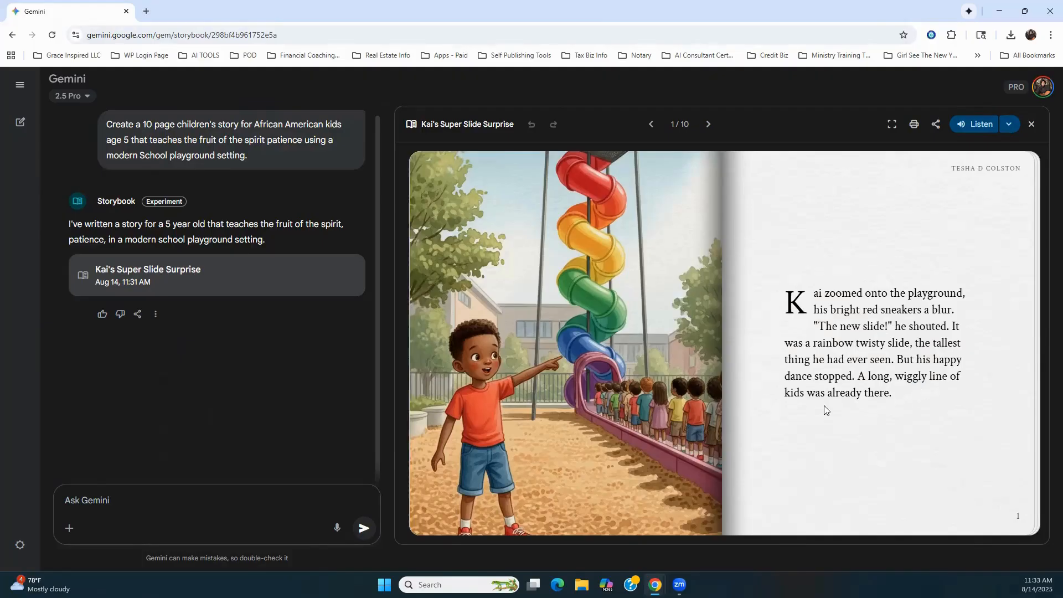
left_click(990, 491)
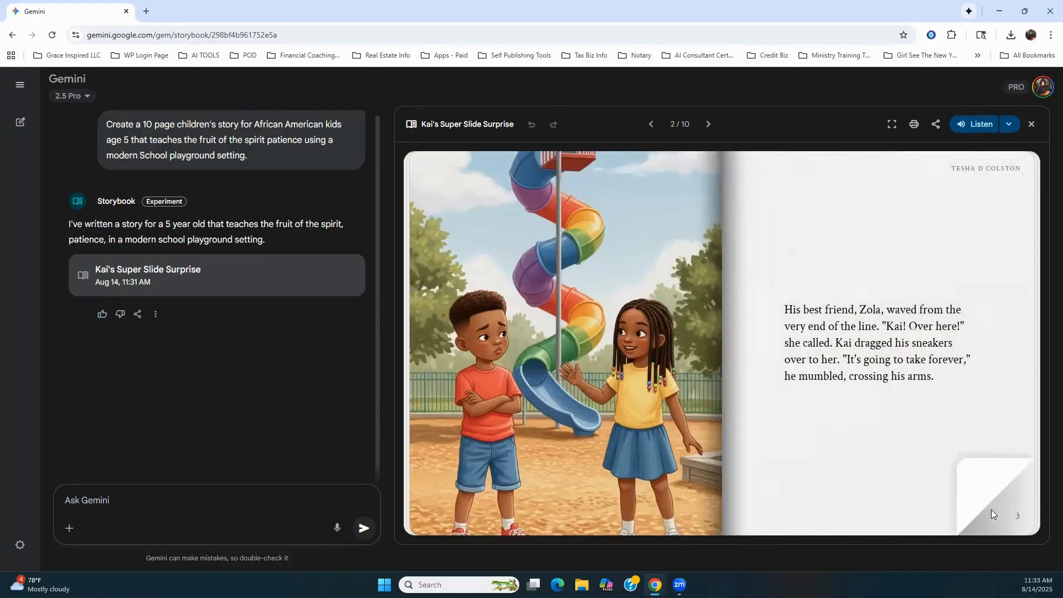
left_click(981, 485)
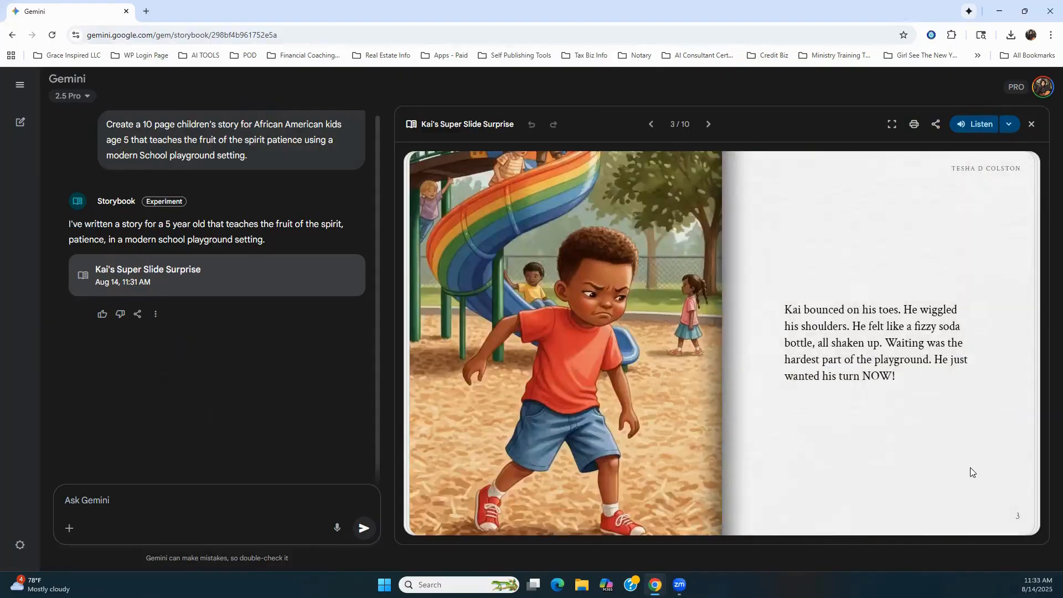
left_click(985, 486)
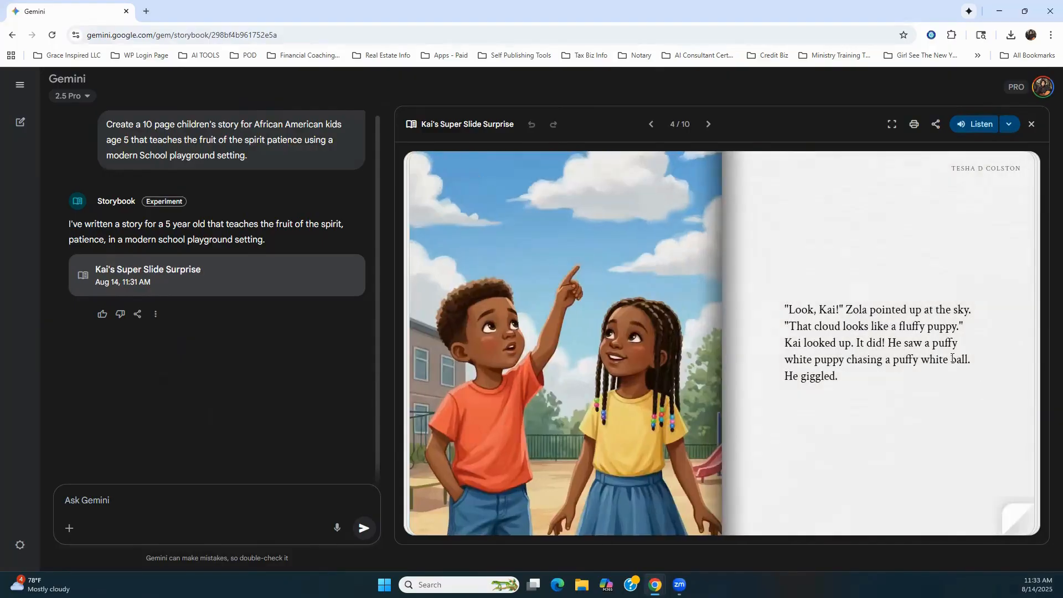
left_click(986, 494)
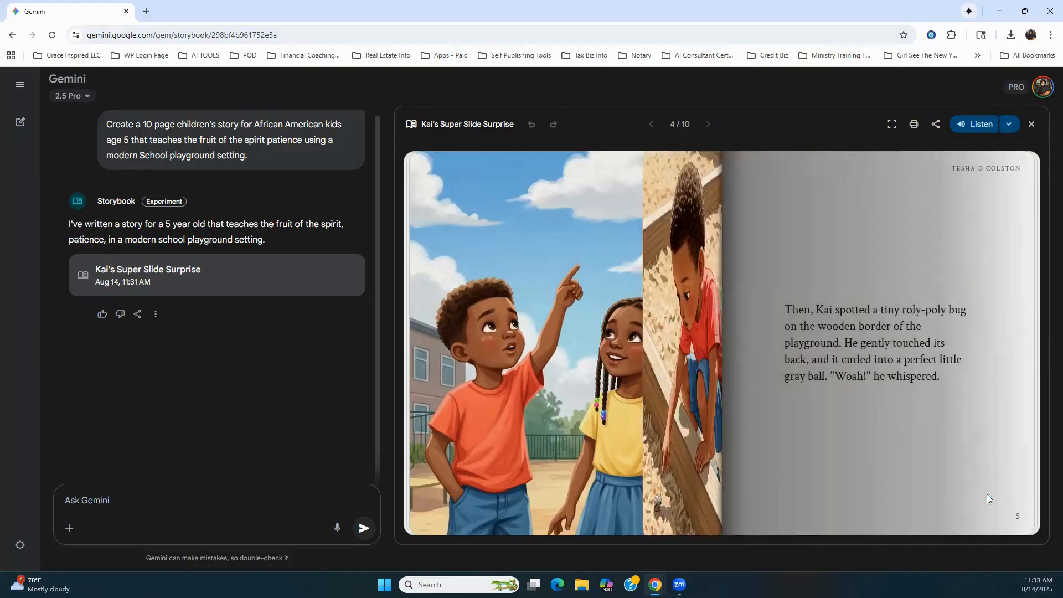
left_click(995, 492)
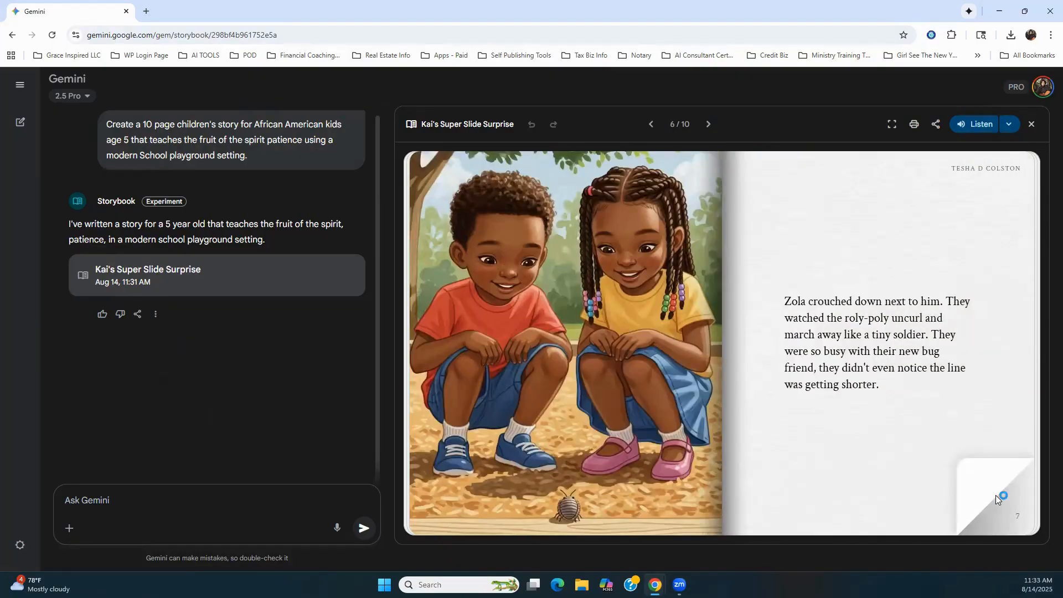
left_click(996, 495)
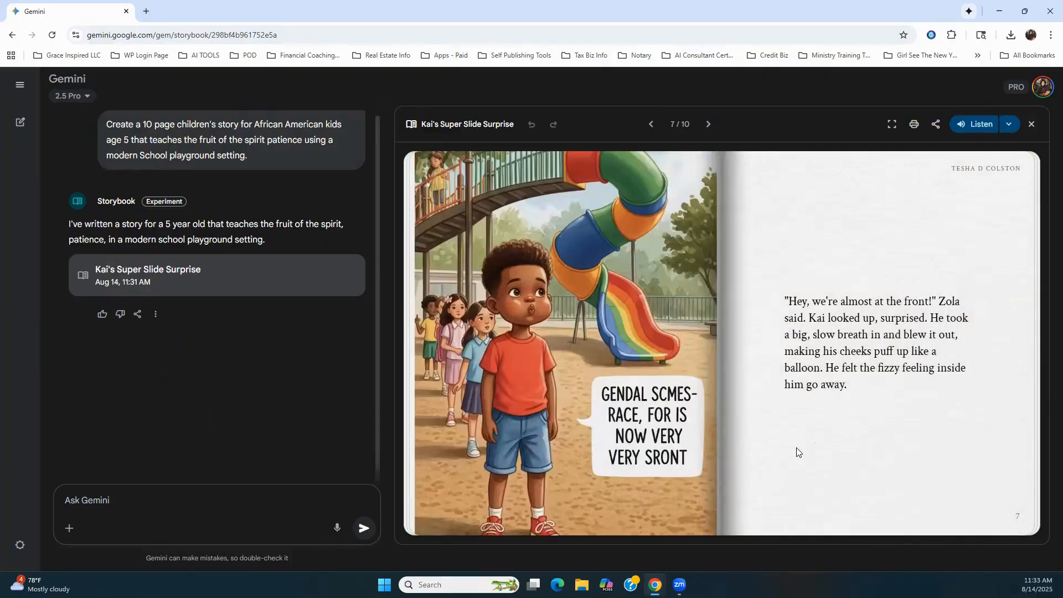
left_click(984, 493)
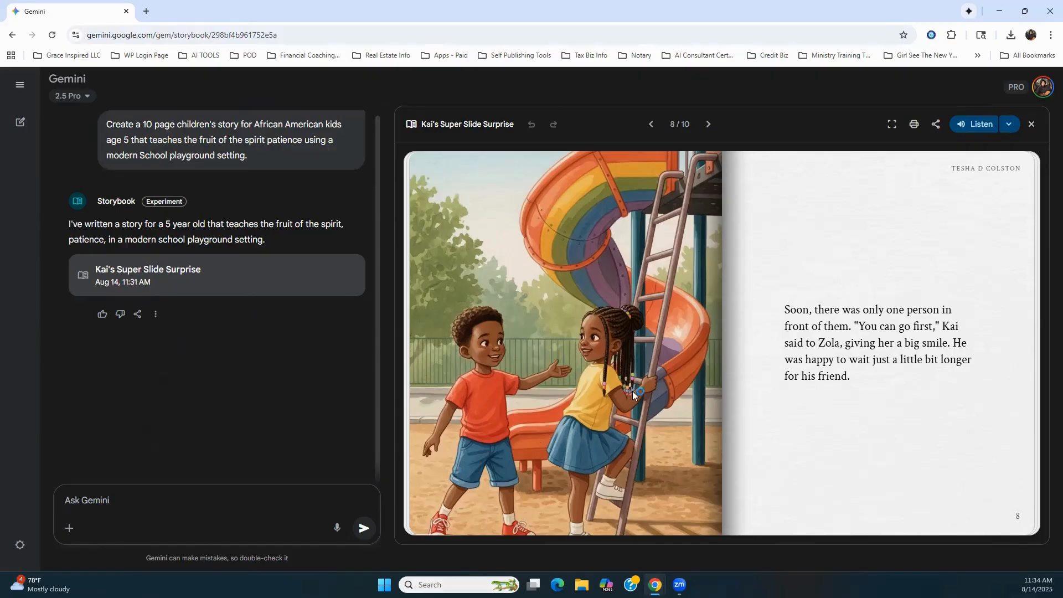
Step: Send Storybook the request "please redo the illustration on page 8"
mouse_move(1020, 518)
left_click(170, 504)
type("please")
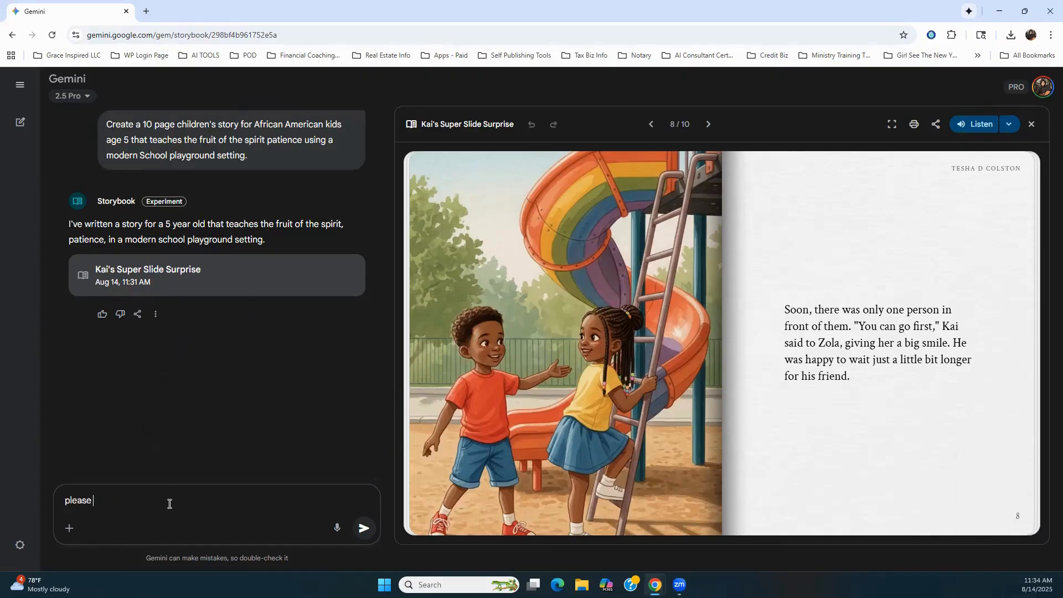
type(" redo the illustration on page")
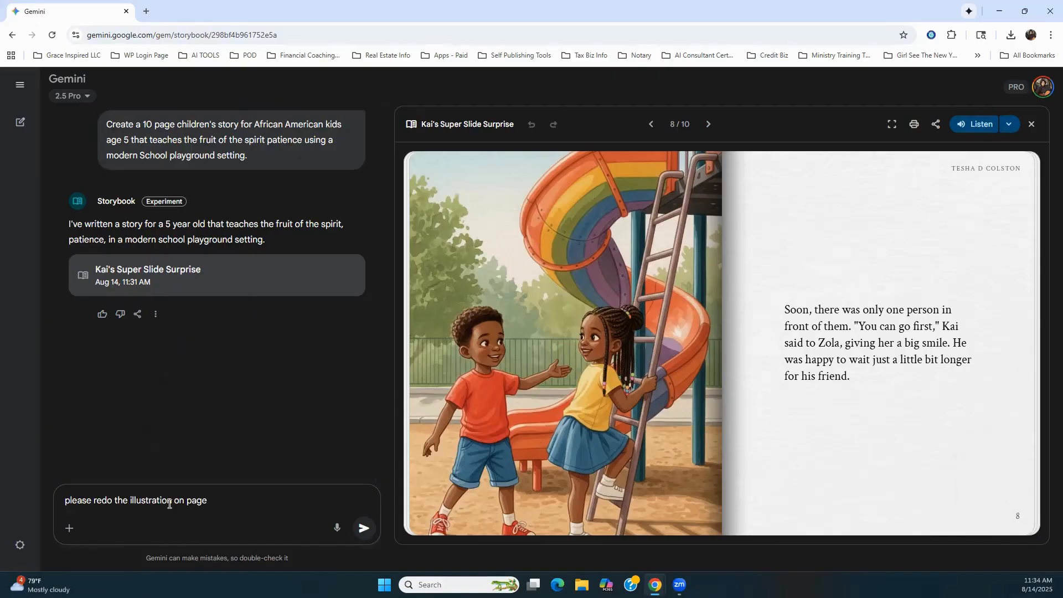
type(" 8")
left_click(364, 528)
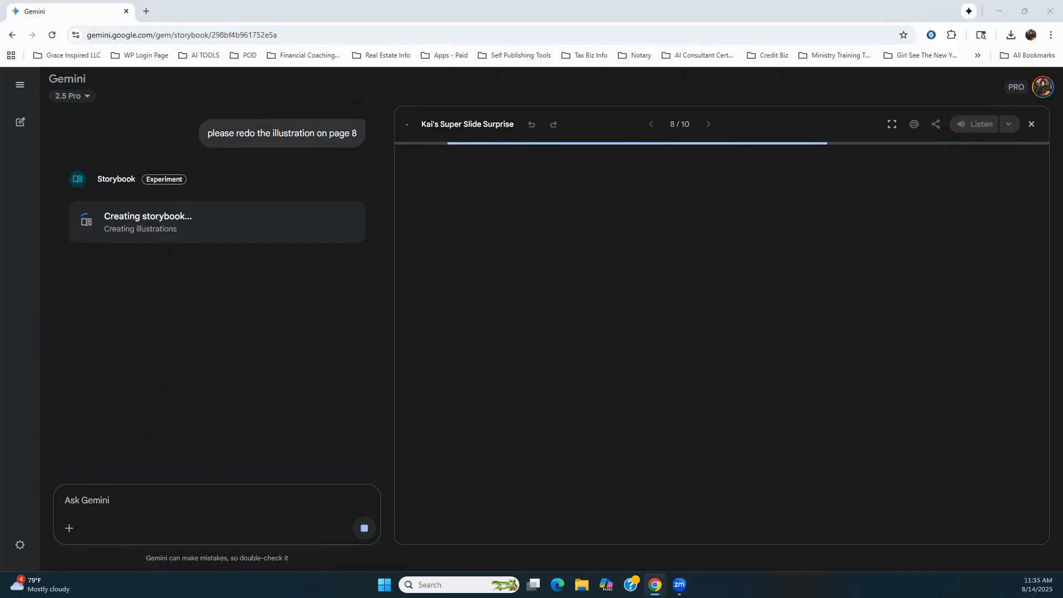
Step: Merge the presentation tab back into the Gemini browser window and return to the storybook chat
left_click_drag(0, 142, 488, 143)
left_click(642, 141)
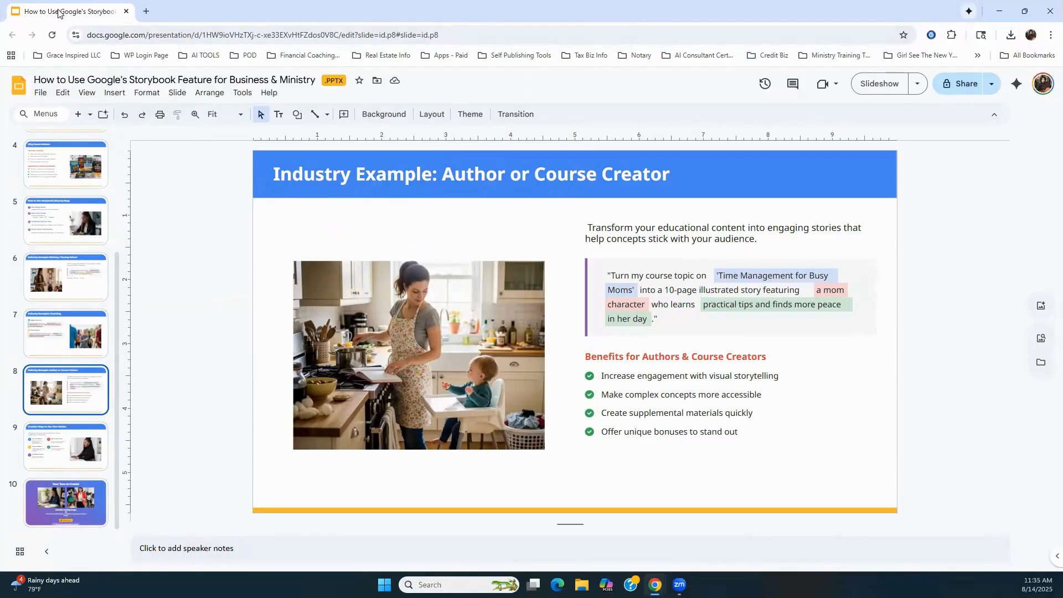
left_click_drag(58, 12, 200, 12)
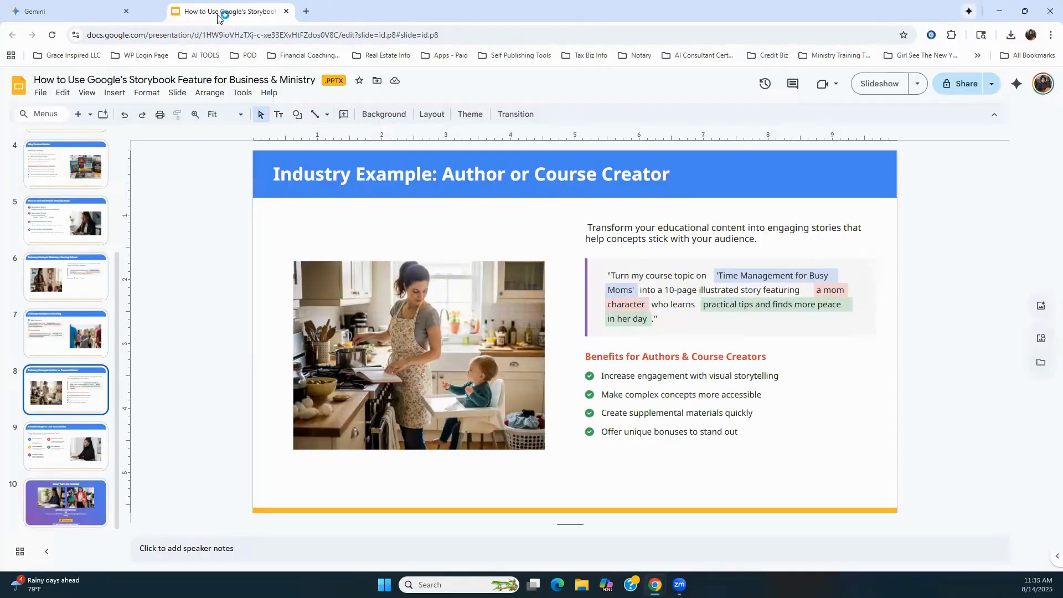
left_click(65, 16)
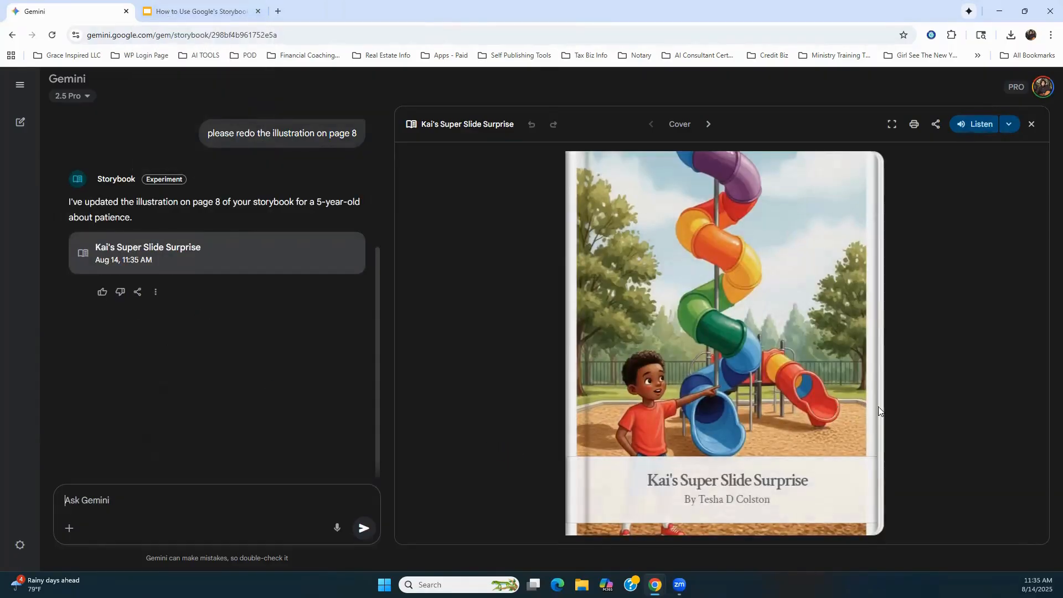
Step: Page through the updated storybook from the cover to page 8 and examine the redone illustration
left_click(869, 511)
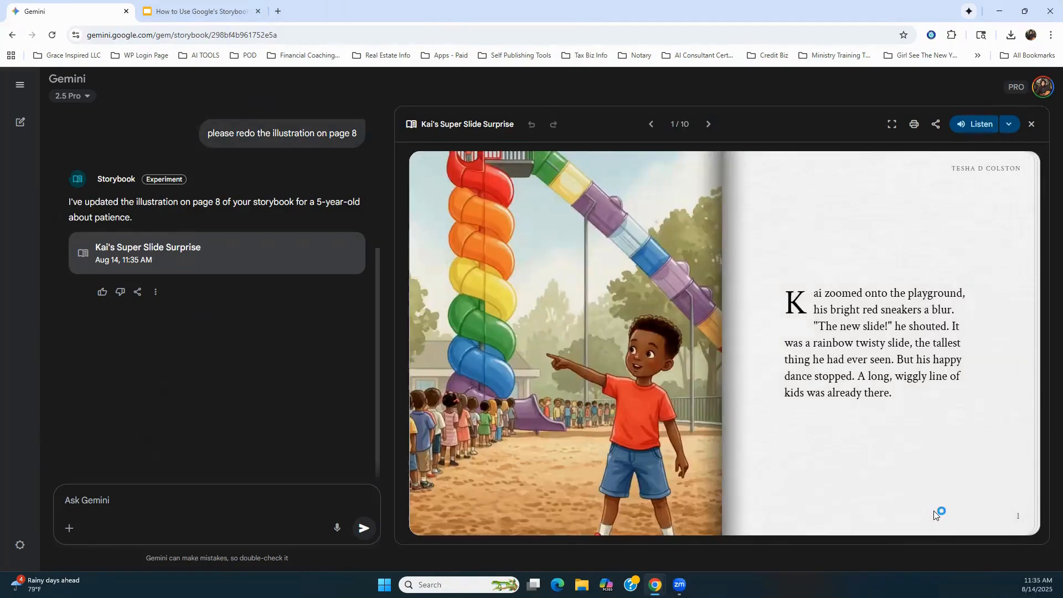
left_click(933, 511)
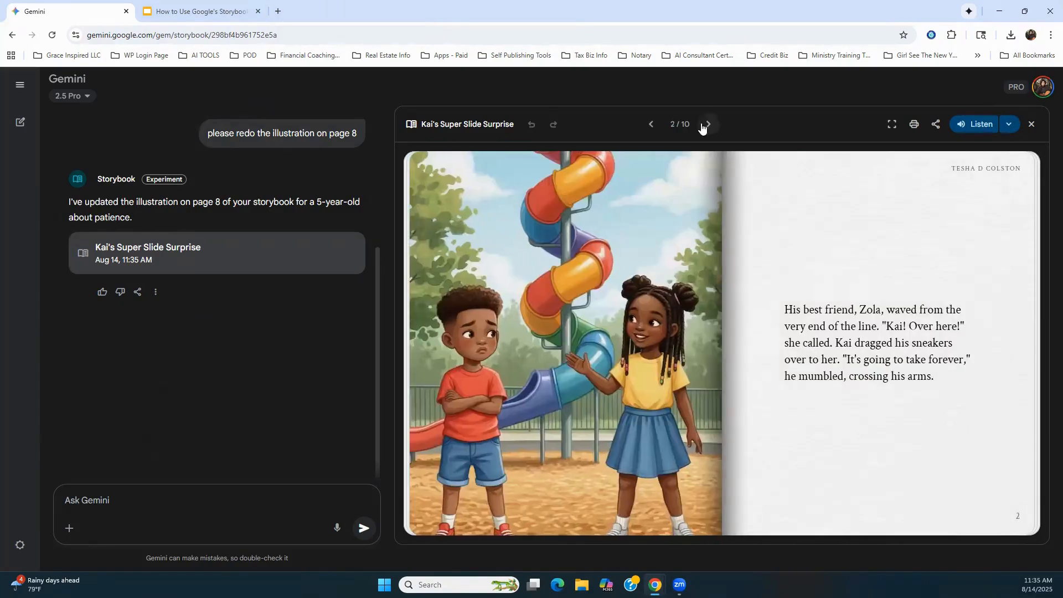
left_click(709, 125)
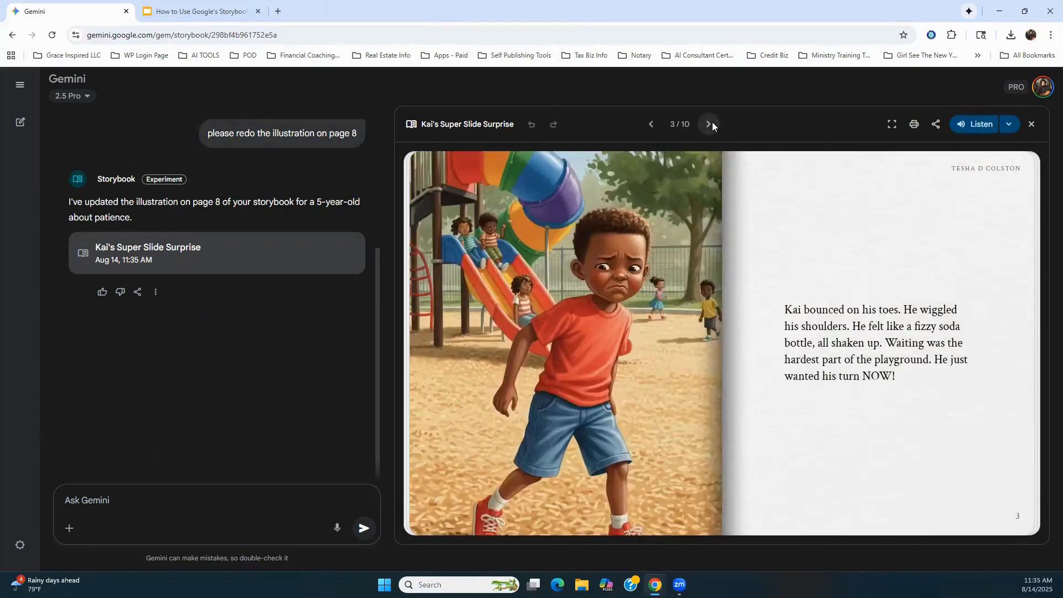
left_click(711, 124)
left_click(712, 124)
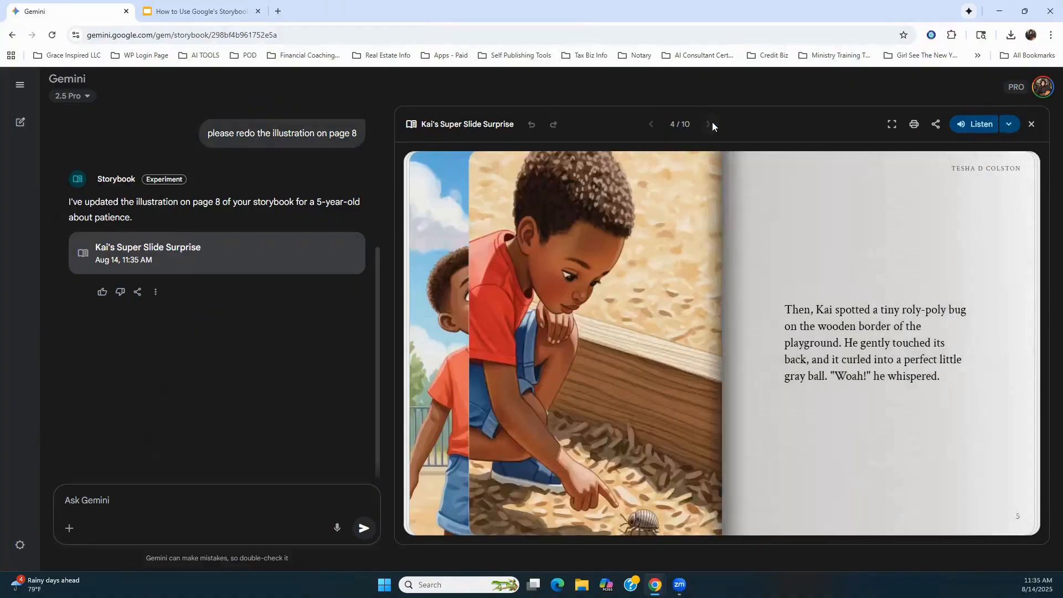
left_click(712, 124)
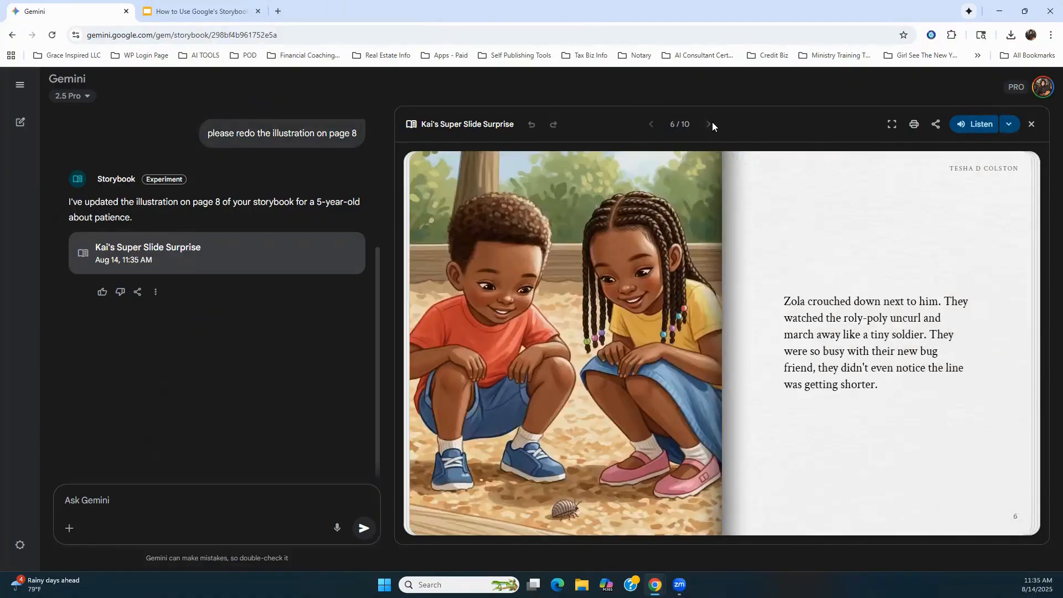
left_click(712, 124)
left_click(712, 124)
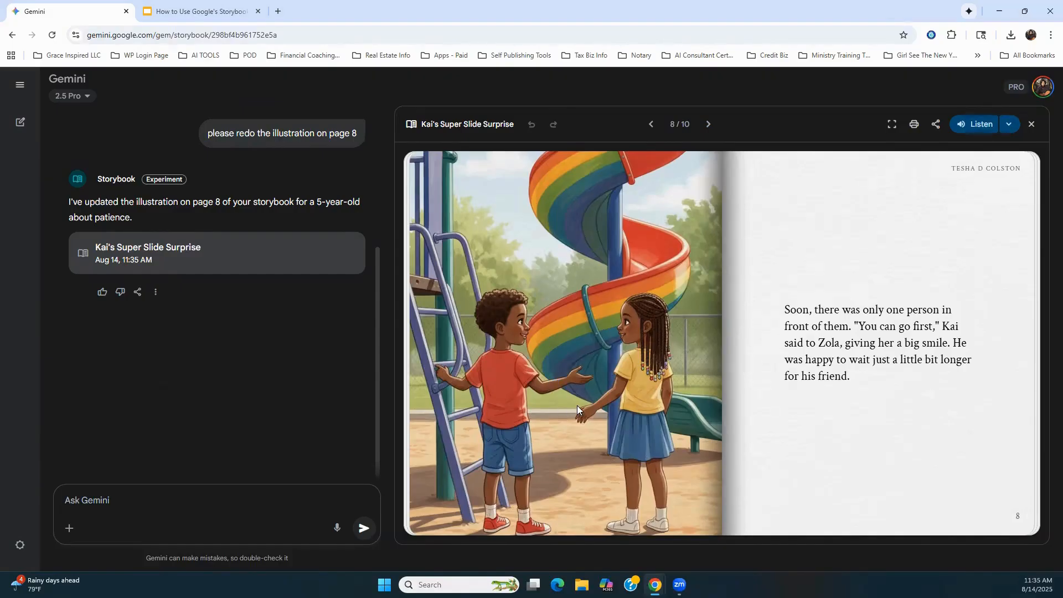
Step: Page backward through "Kai's Super Slide Surprise" from page 8 to the cover, comparing the illustrations
left_click(646, 125)
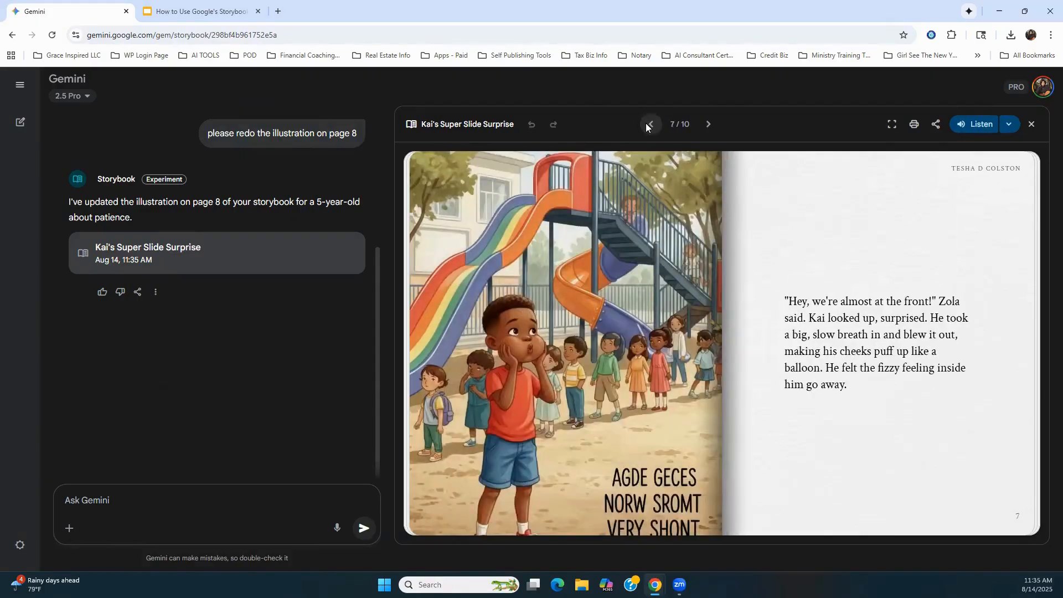
left_click(646, 125)
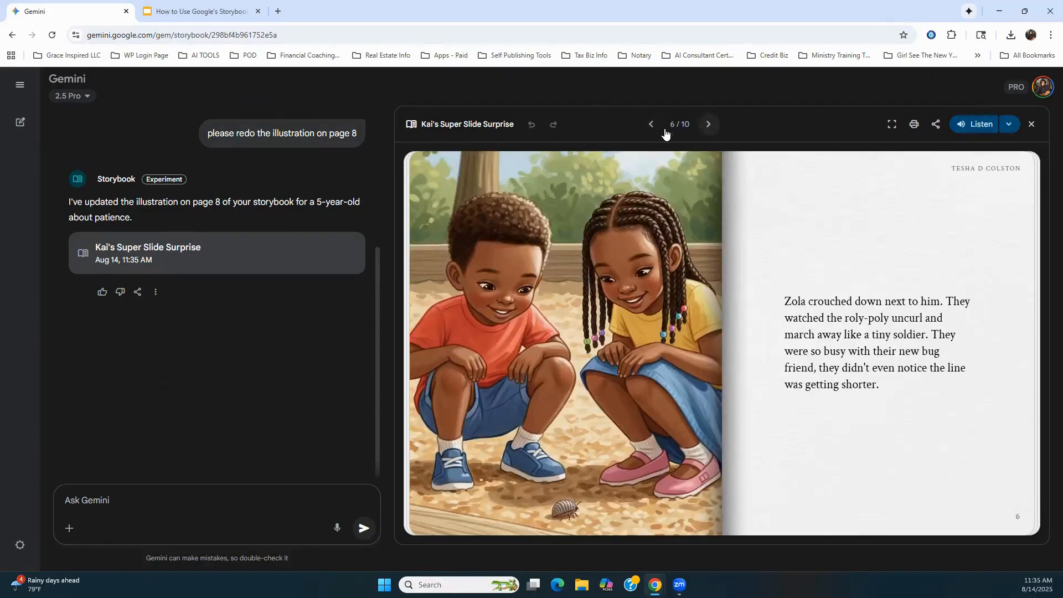
left_click(651, 125)
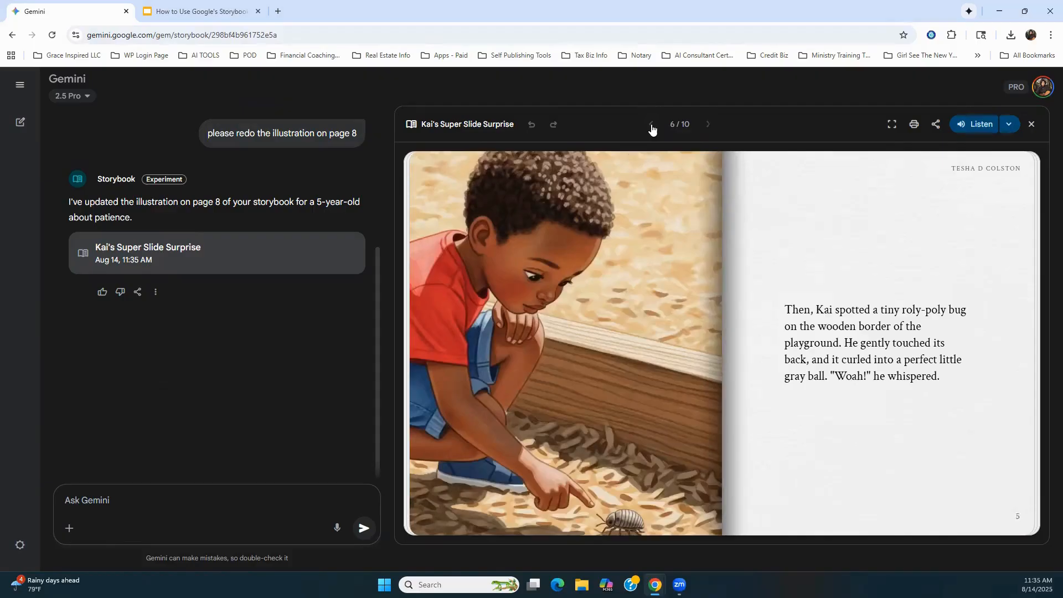
left_click(651, 125)
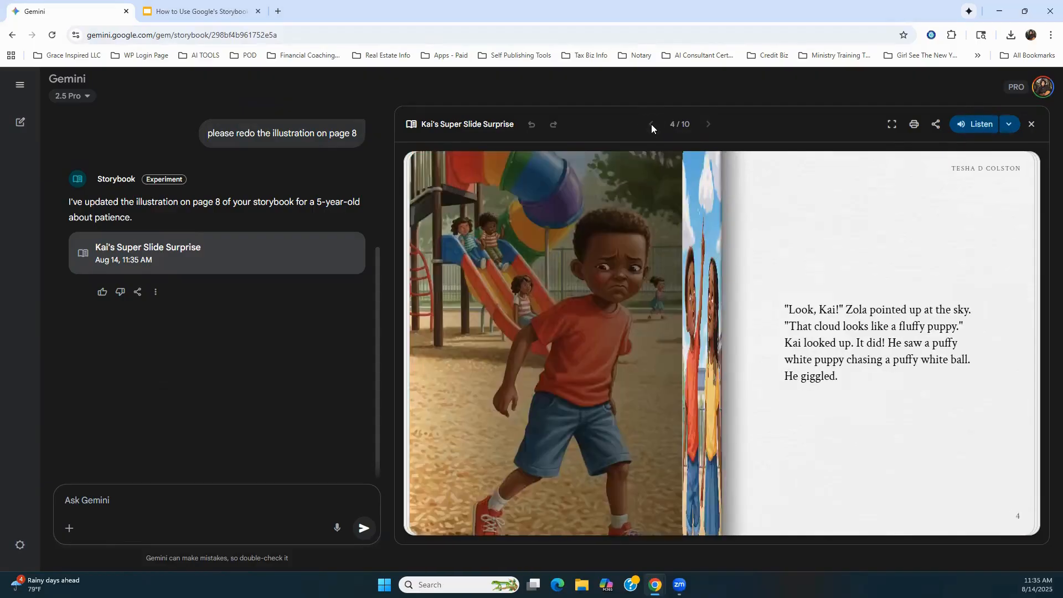
left_click(651, 124)
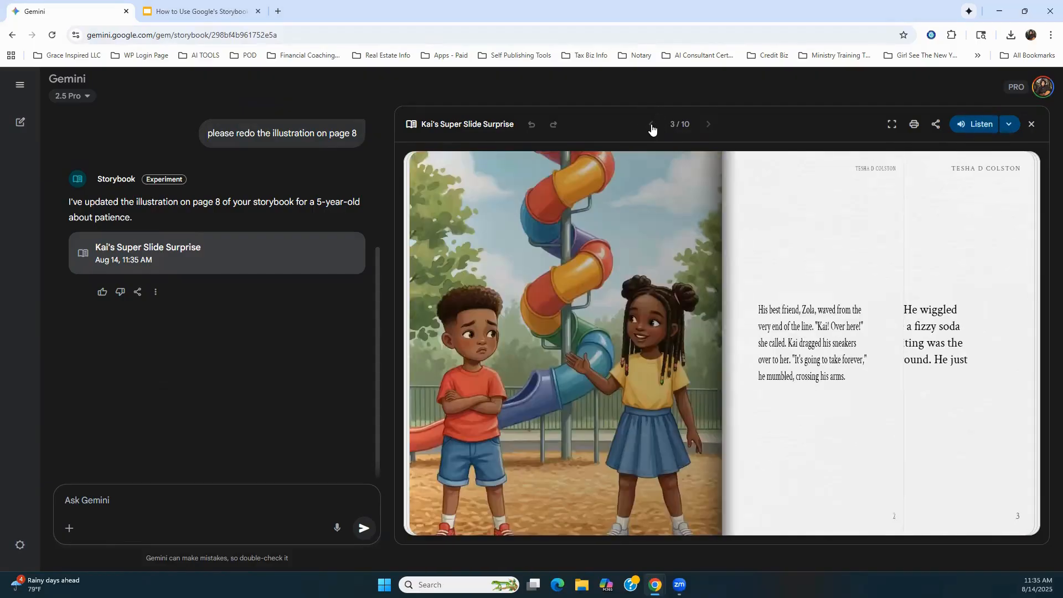
left_click(652, 126)
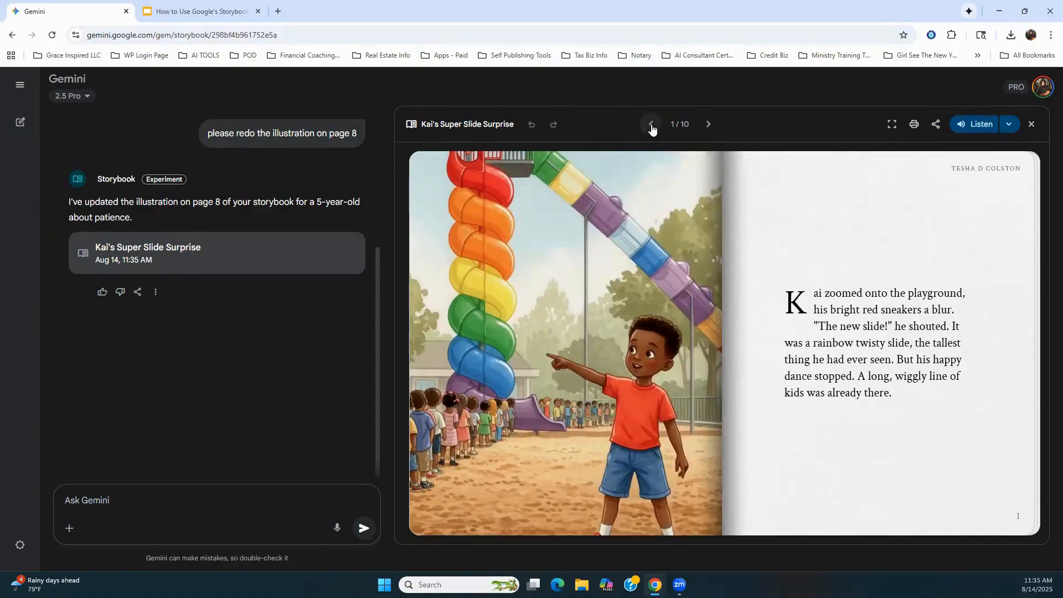
left_click(651, 124)
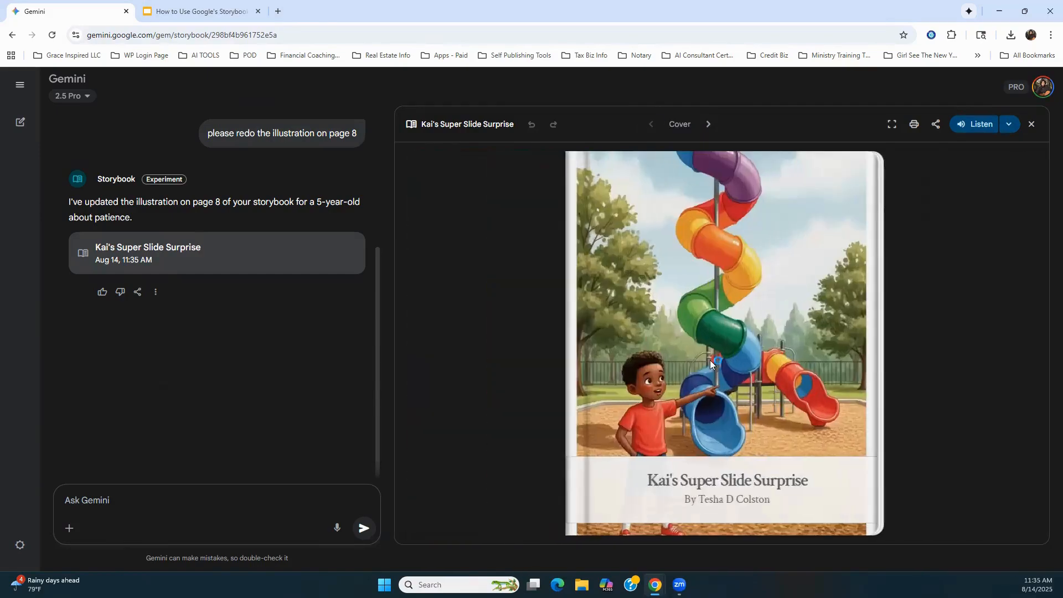
Step: Page forward through the storybook from the cover to page 10, examining how consistently the characters and slide are illustrated
left_click(709, 124)
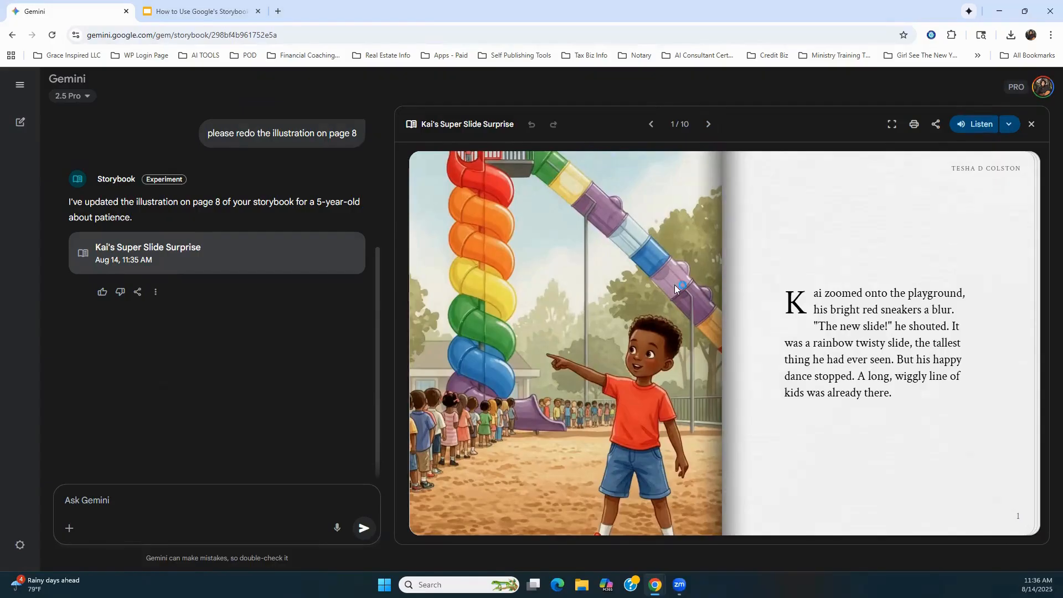
left_click(706, 125)
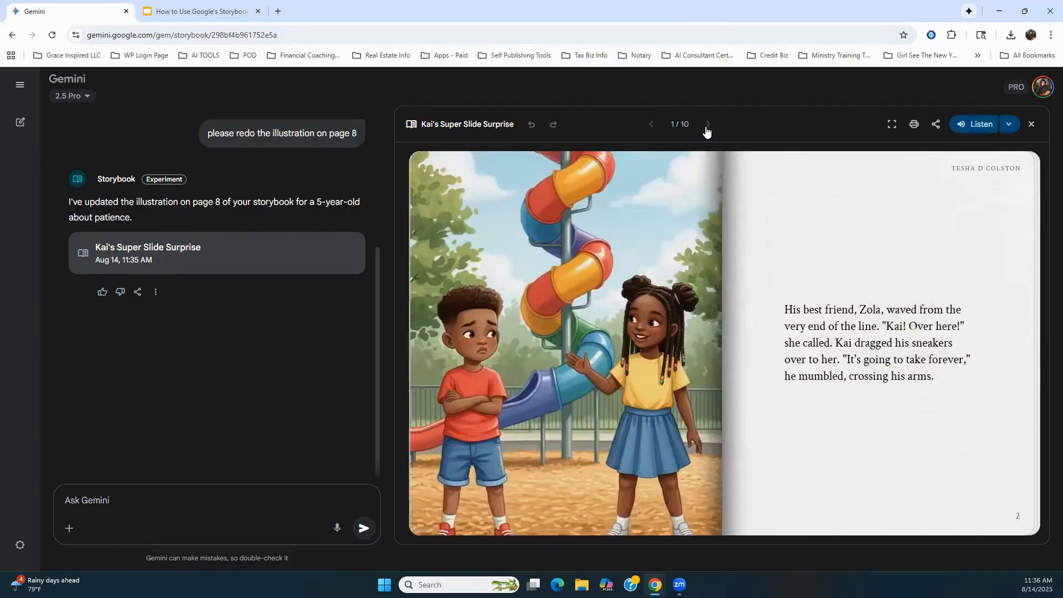
left_click(707, 126)
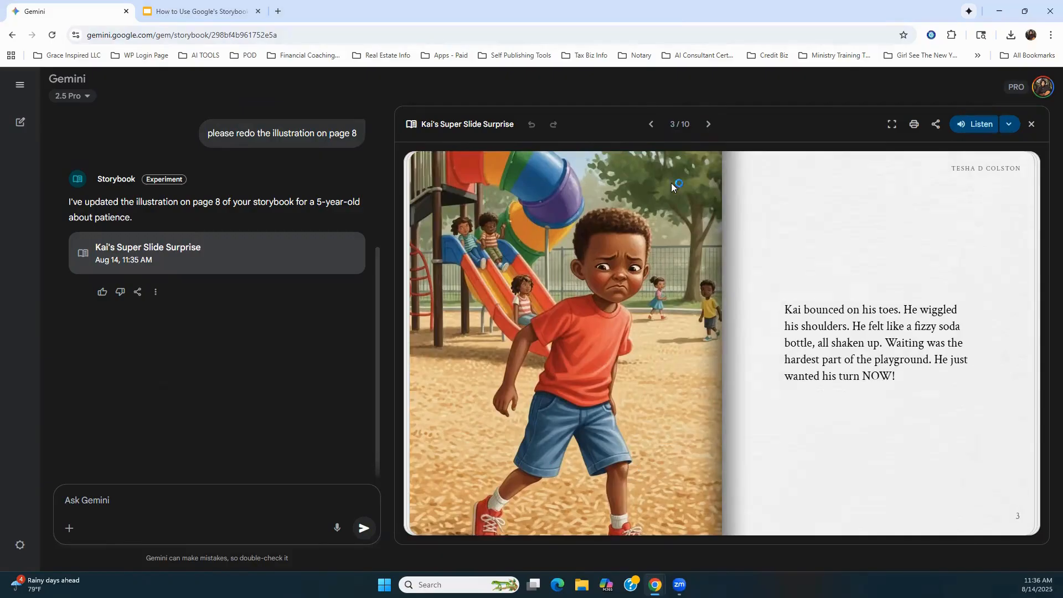
left_click(704, 125)
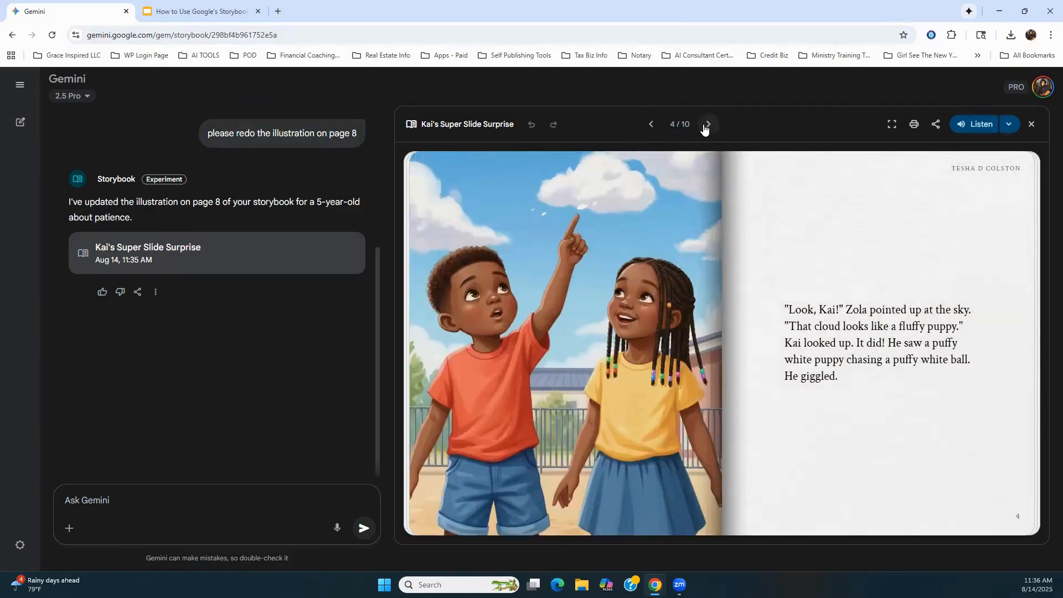
left_click(704, 125)
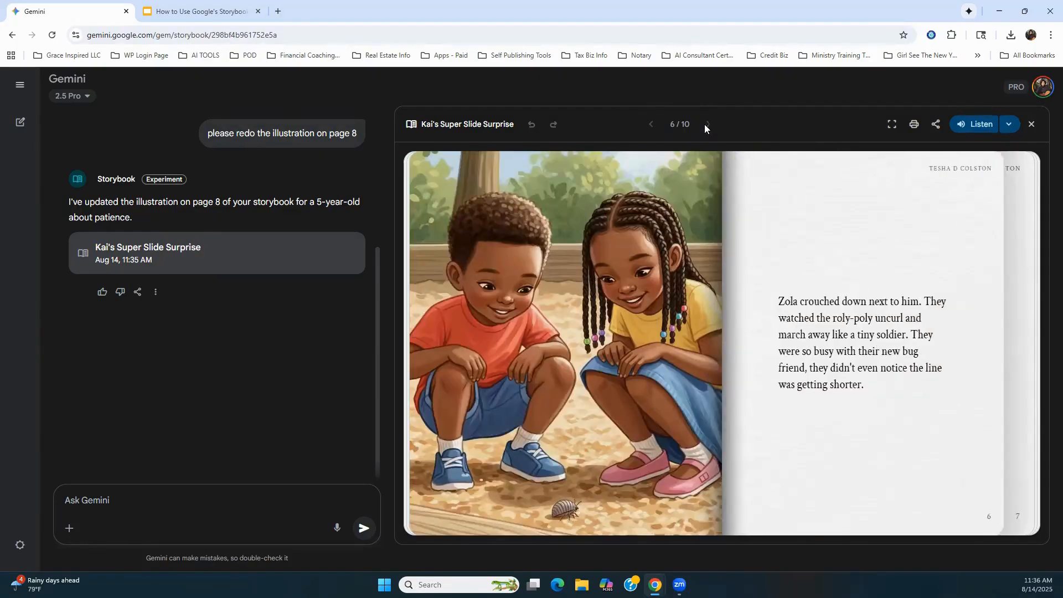
left_click(705, 125)
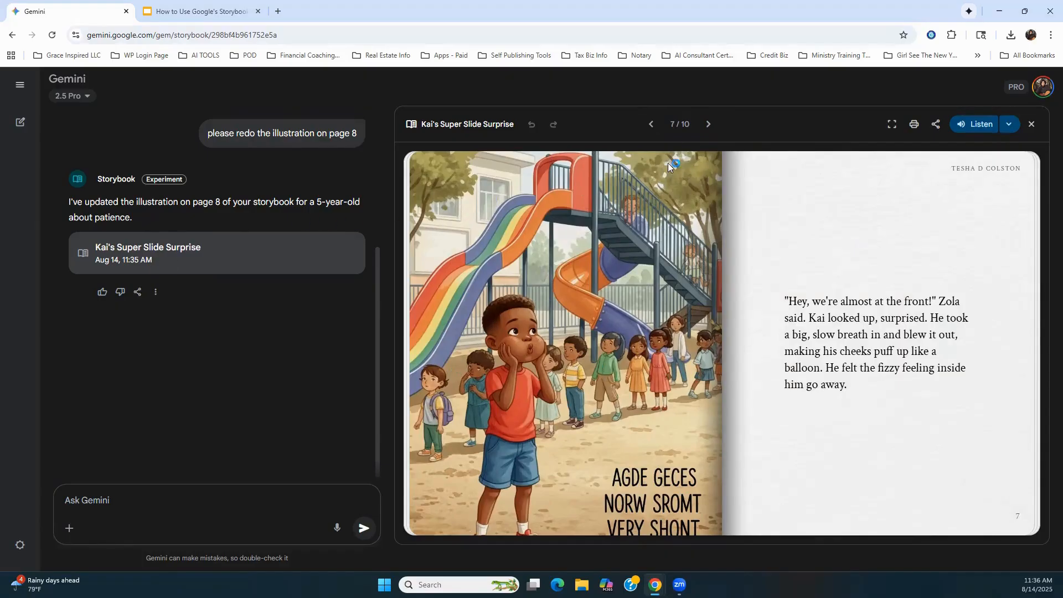
left_click(707, 126)
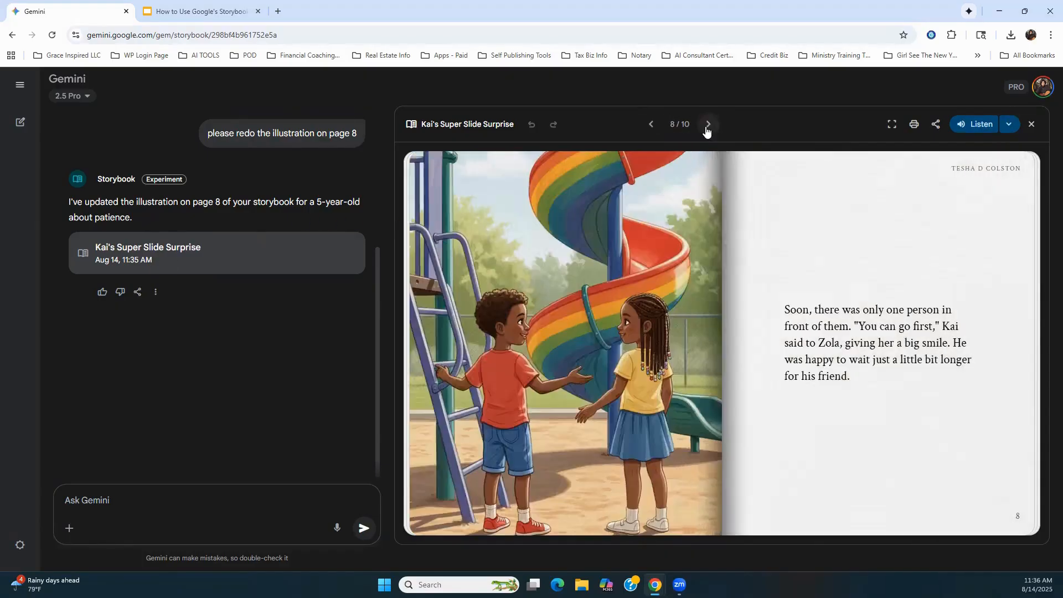
left_click(707, 126)
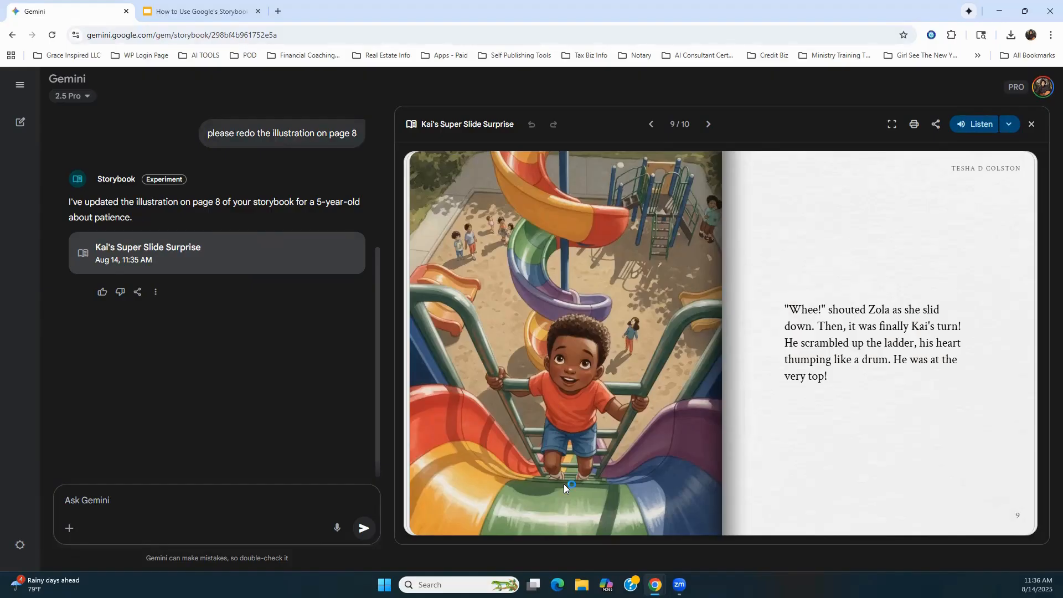
left_click(708, 124)
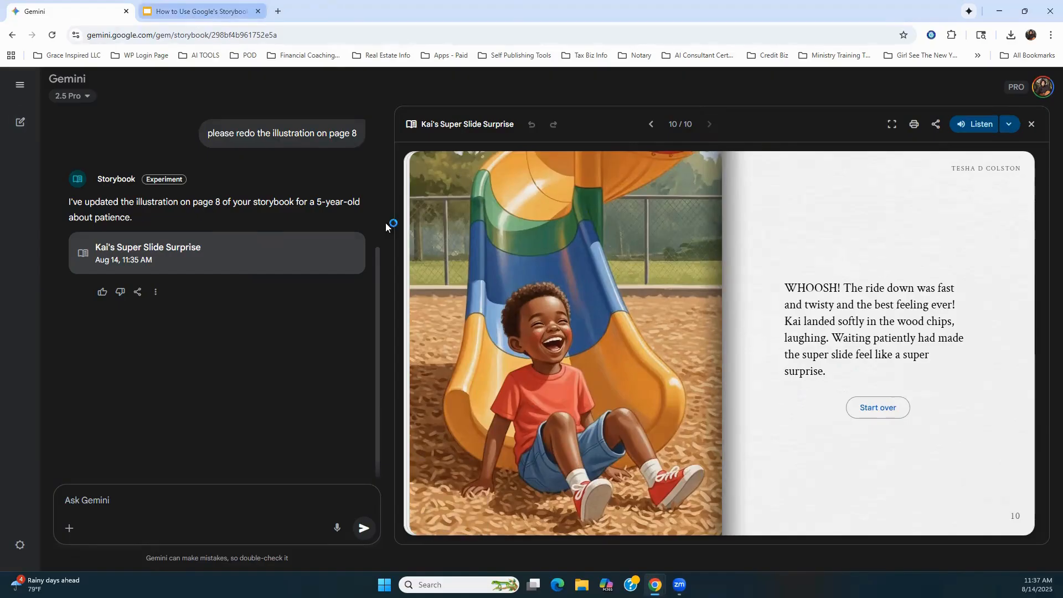
Step: Switch to the Google Slides presentation, review the example prompts on slides 6 to 9, and return to slide 8, "Author or Course Creator"
left_click(205, 21)
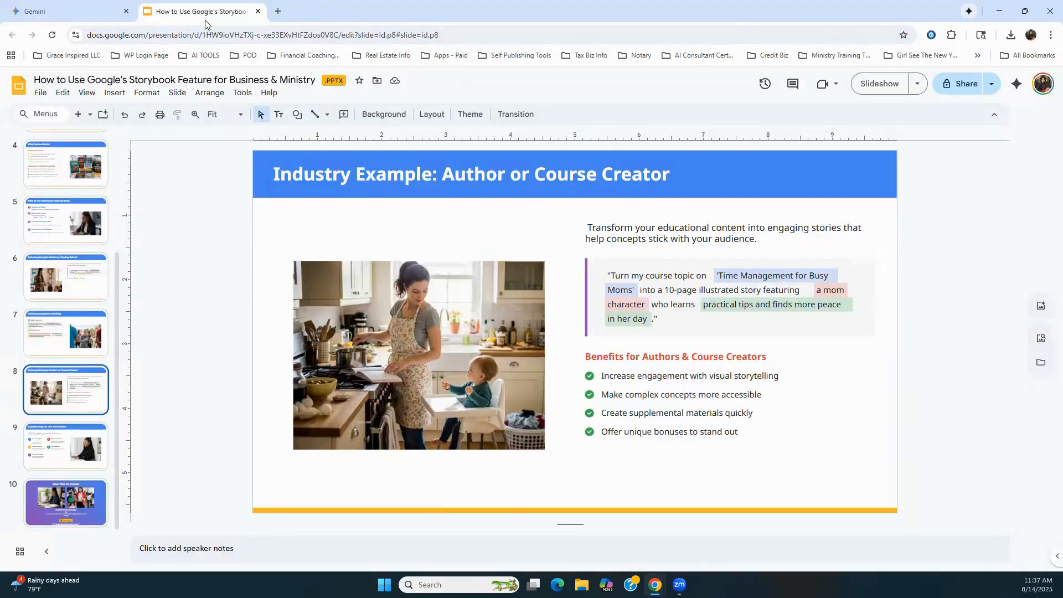
left_click(74, 15)
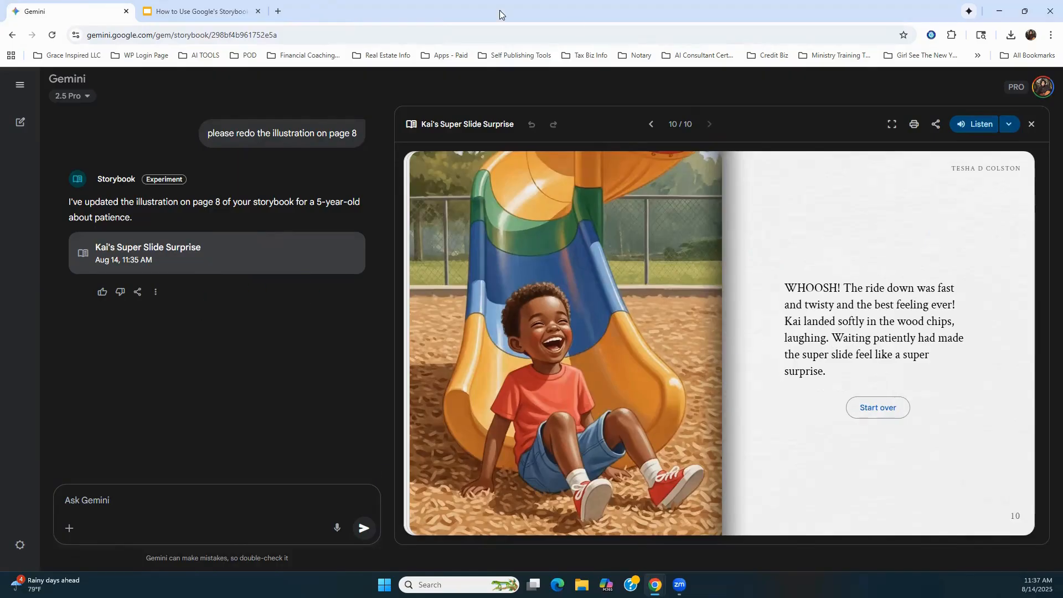
left_click(199, 11)
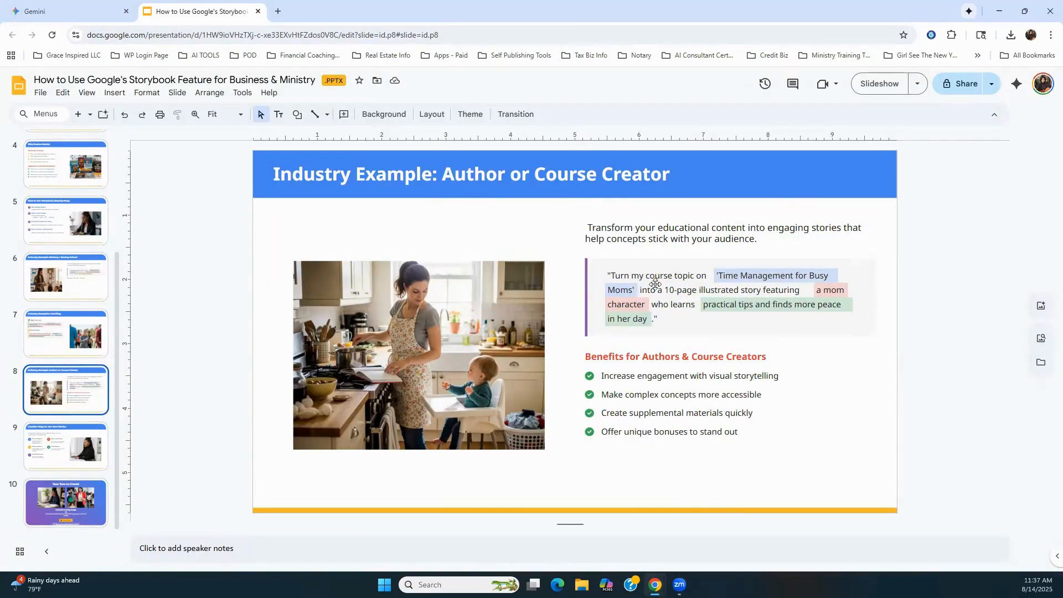
left_click(53, 289)
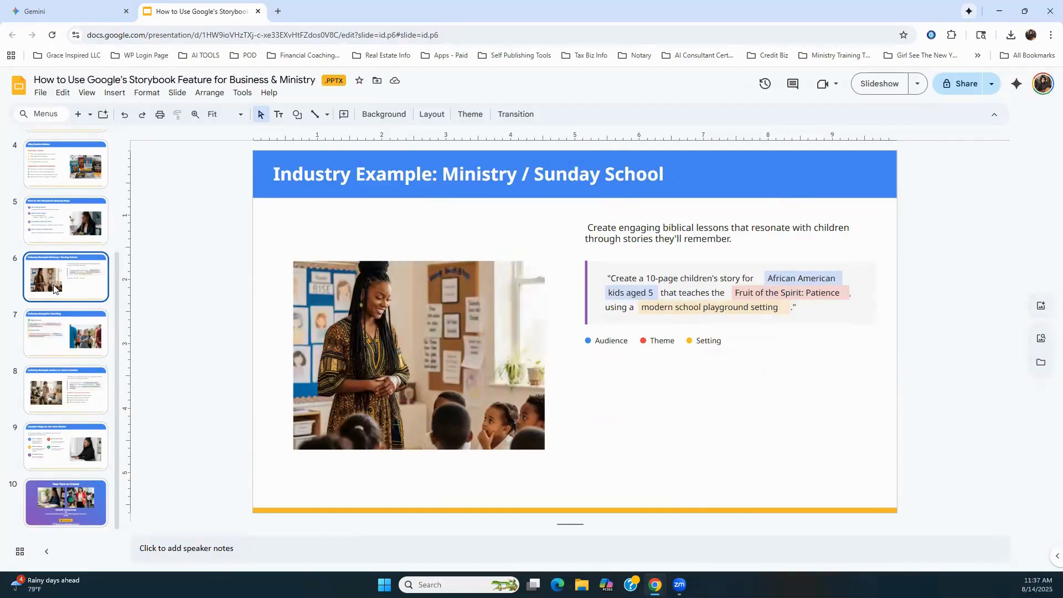
left_click(57, 339)
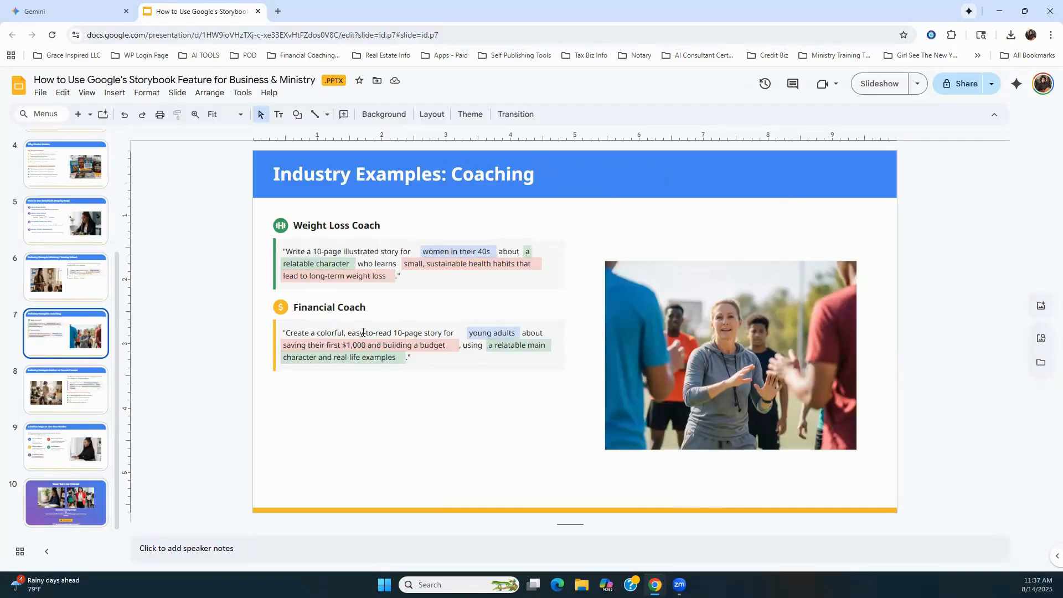
left_click(47, 397)
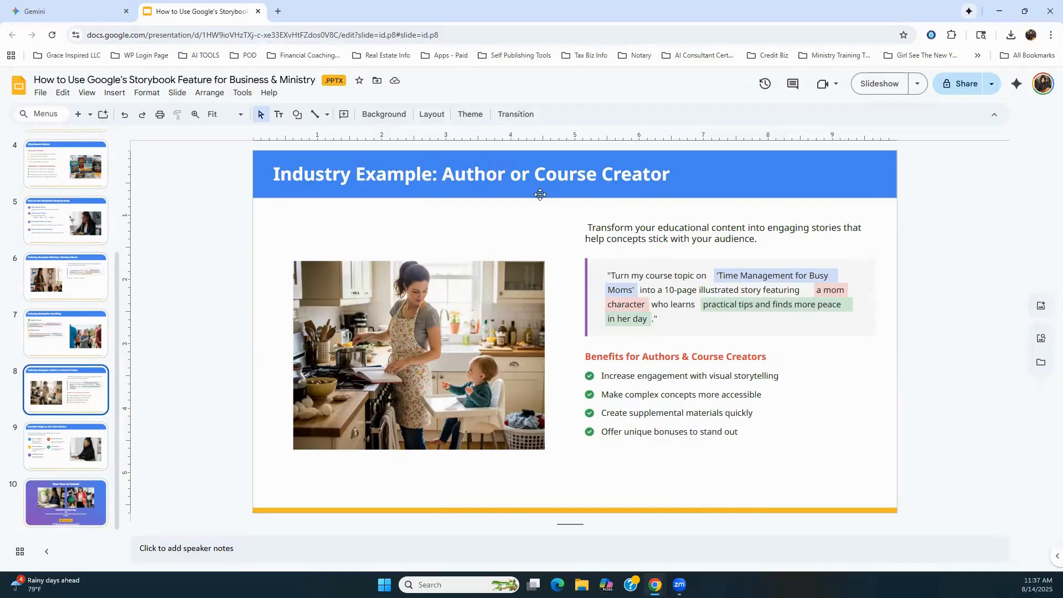
left_click(42, 443)
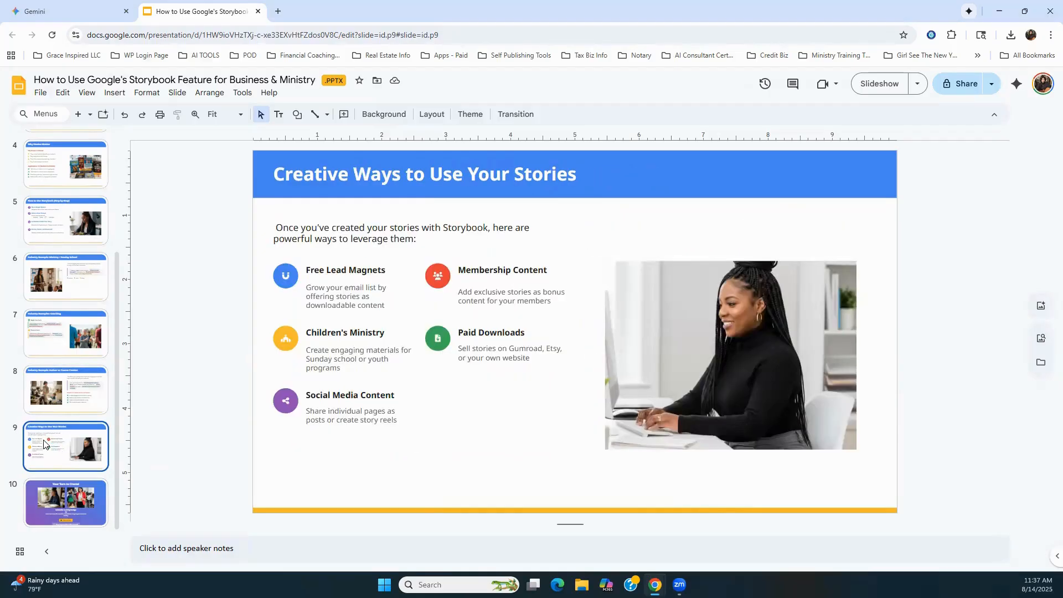
left_click(47, 388)
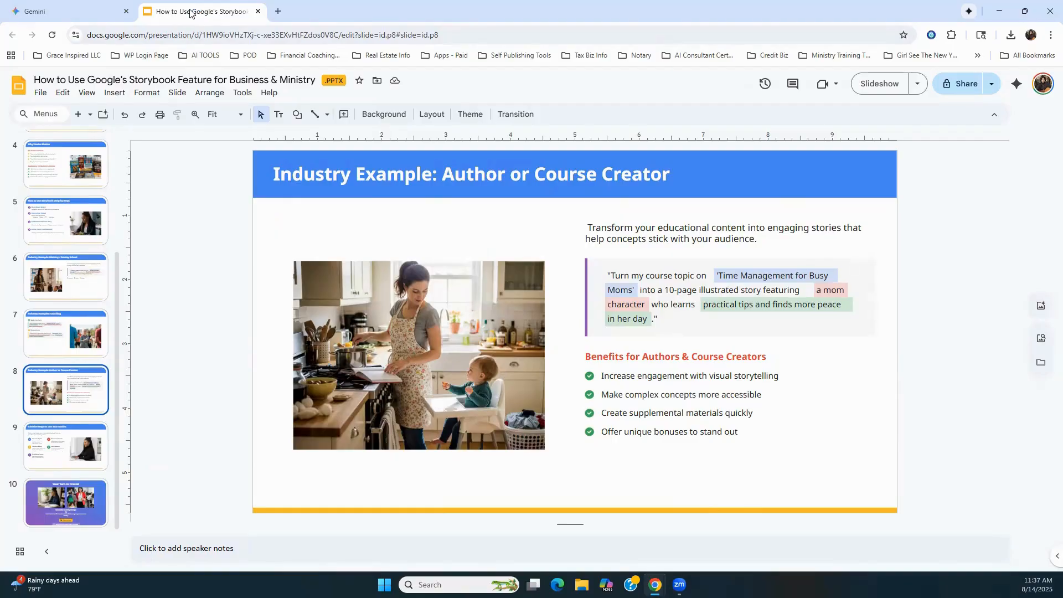
Step: Detach the presentation tab into its own window, and open a new Storybook chat in Gemini
left_click_drag(190, 11, 271, 307)
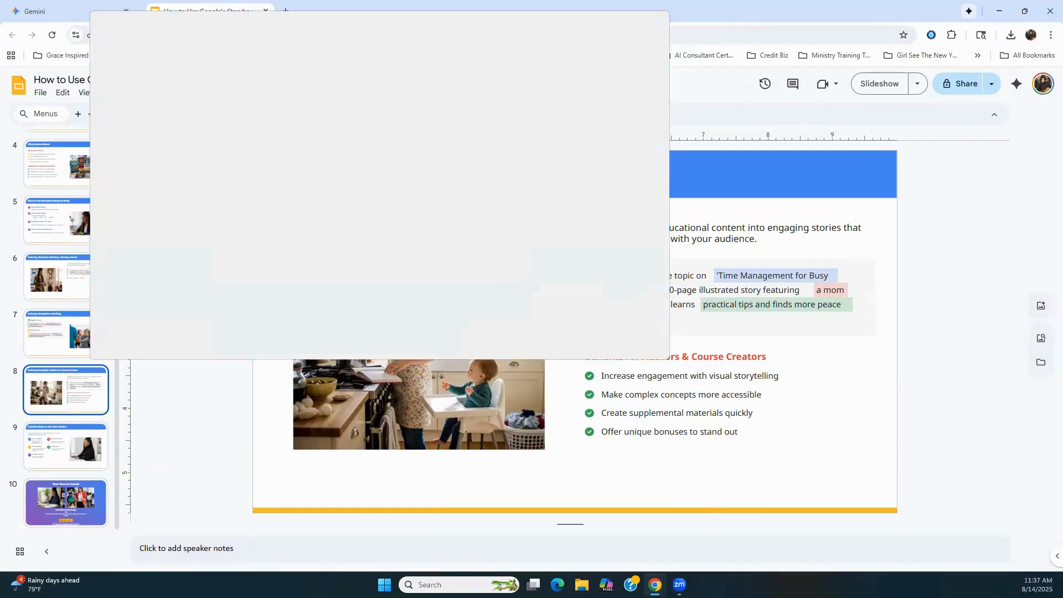
left_click_drag(141, 21, 138, 1)
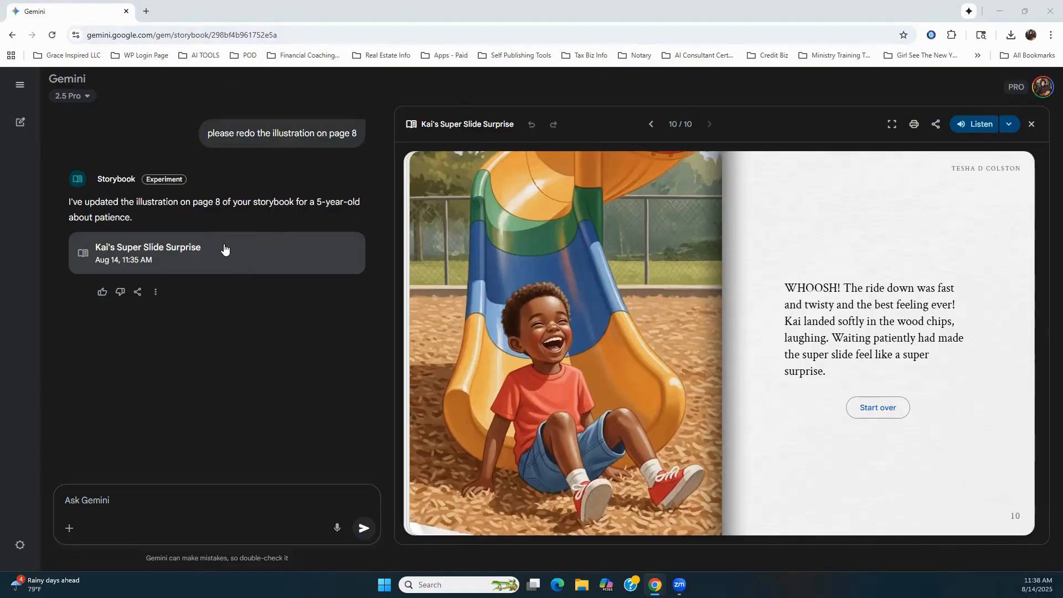
mouse_move(17, 124)
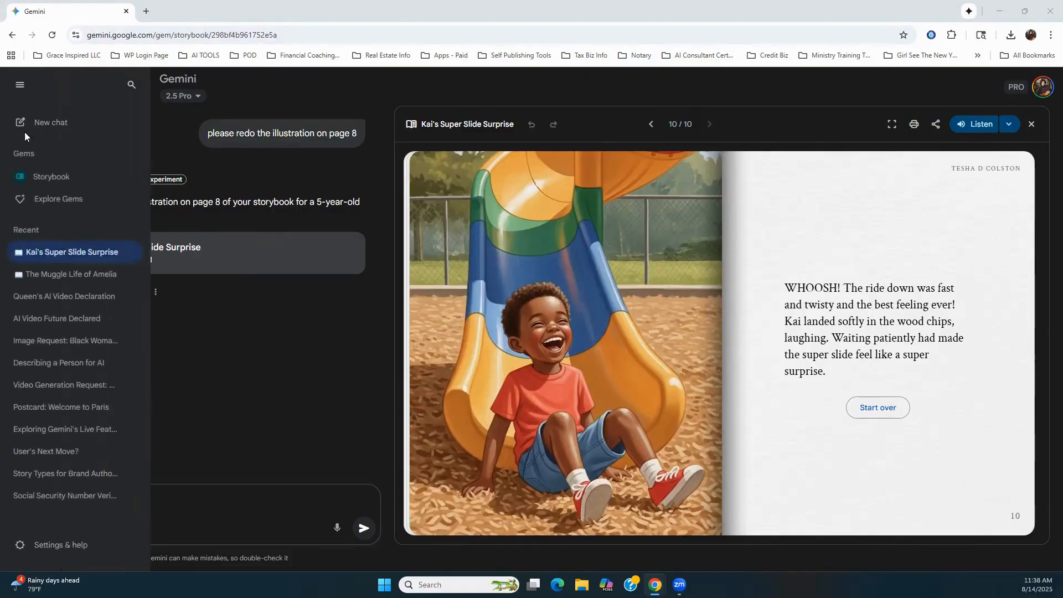
left_click(42, 177)
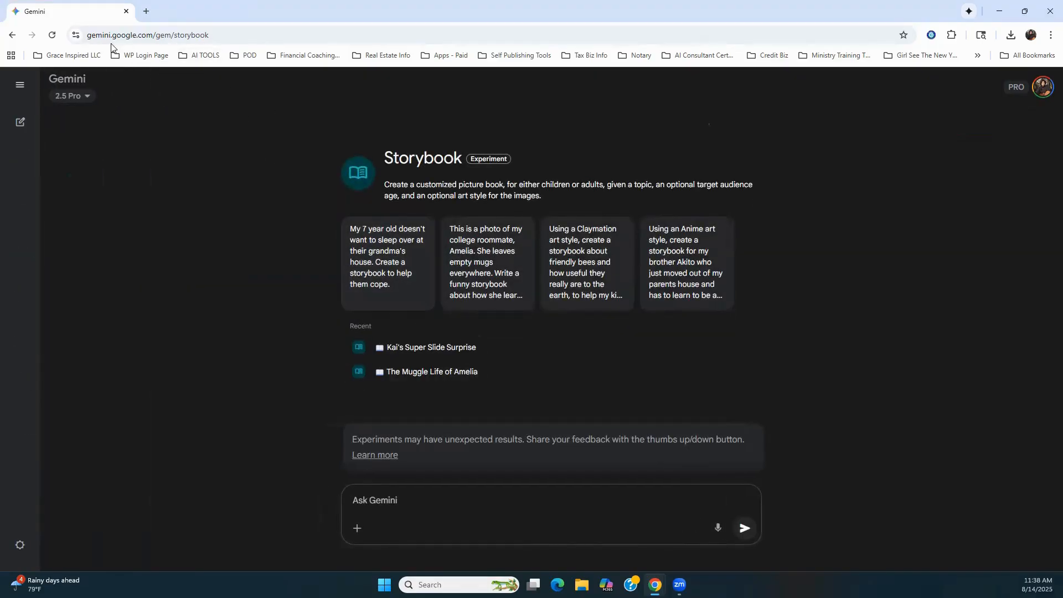
Step: Dictate and send a prompt turning the course topic "time management for busy moms" into a 10-page illustrated story featuring a mom character
mouse_move(20, 119)
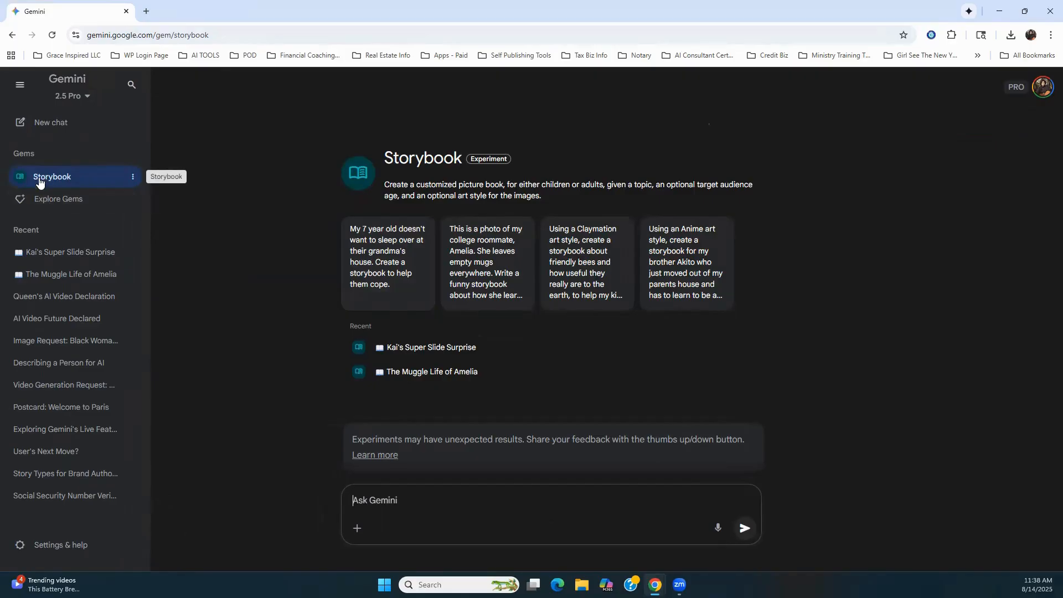
left_click(718, 529)
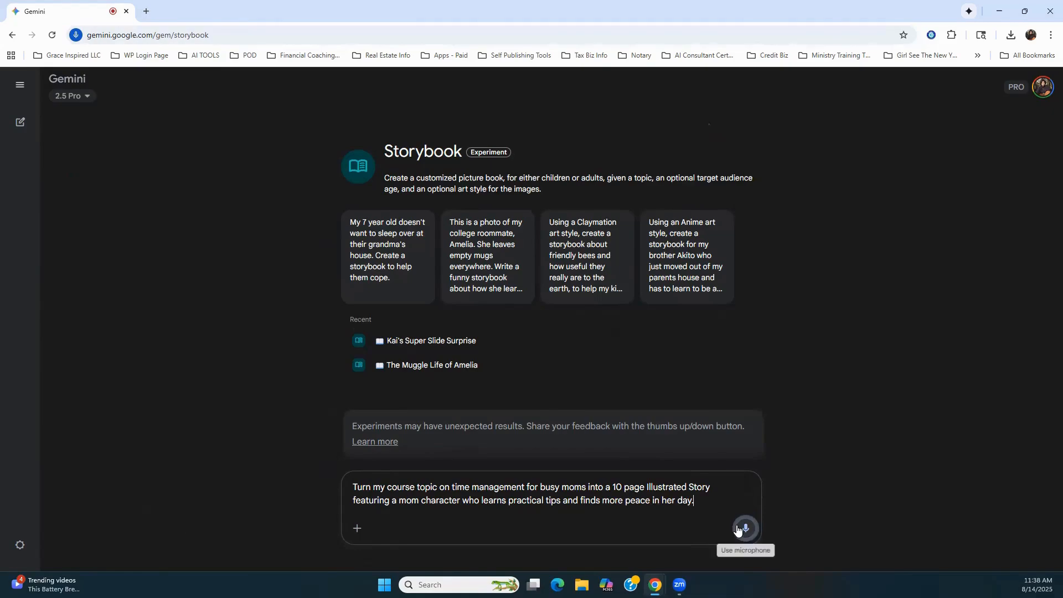
left_click(741, 529)
left_click(745, 532)
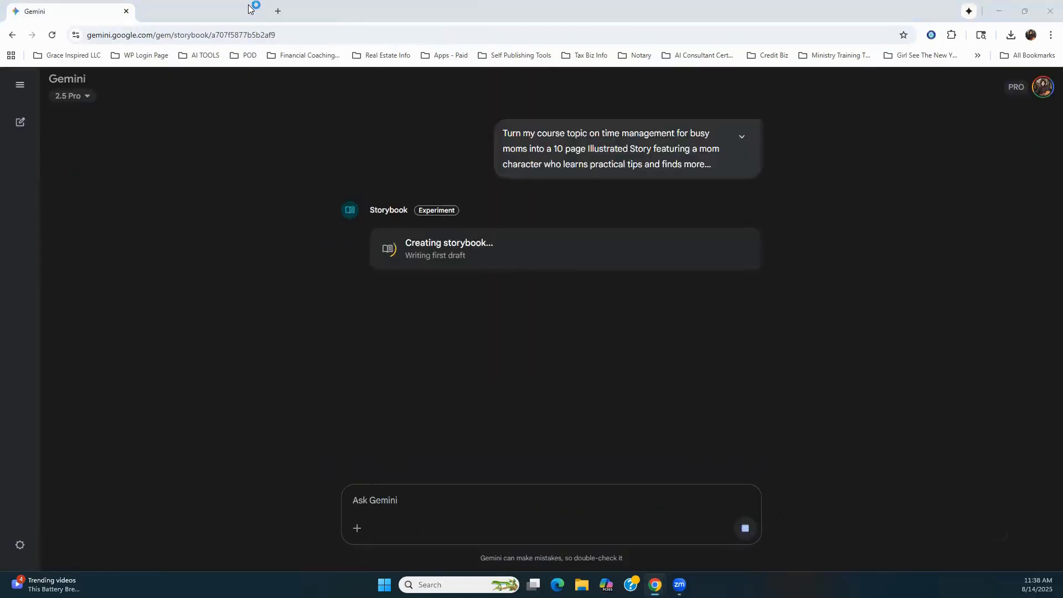
Step: Merge the presentation tab back into the Gemini browser window and show slide 8
left_click(249, 8)
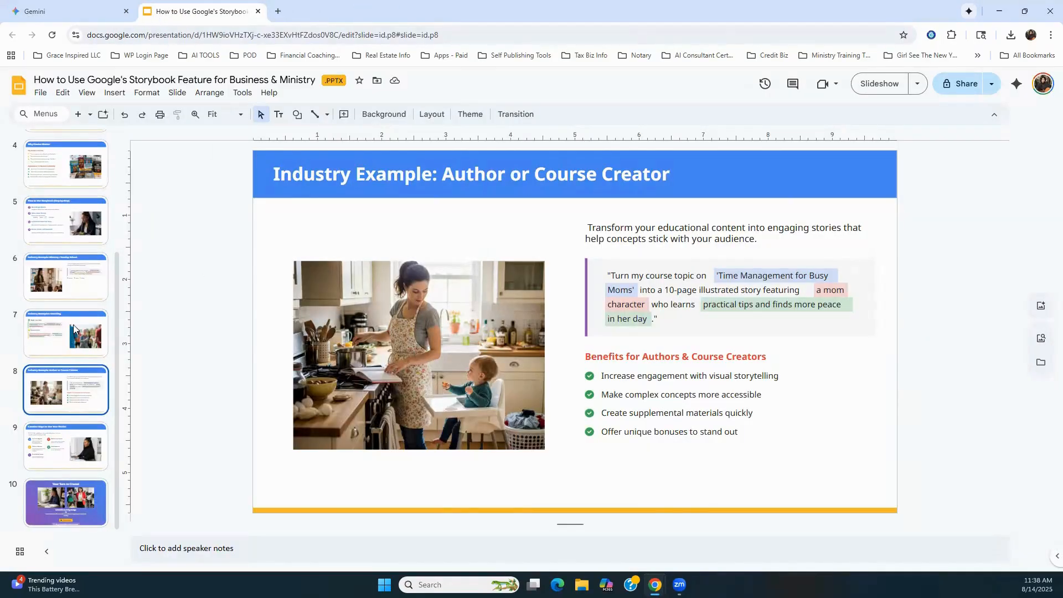